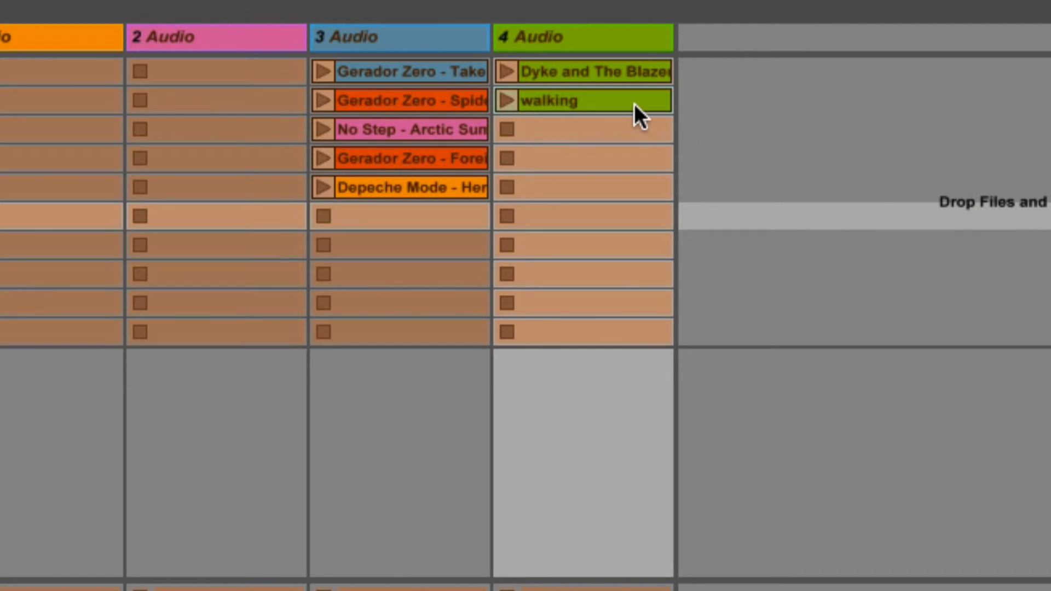
Step: Map the lowercase w key to the walking clip slot and the uppercase W key to track 4's clip stop
{"action": "left_click", "coordinate": [629, 100]}
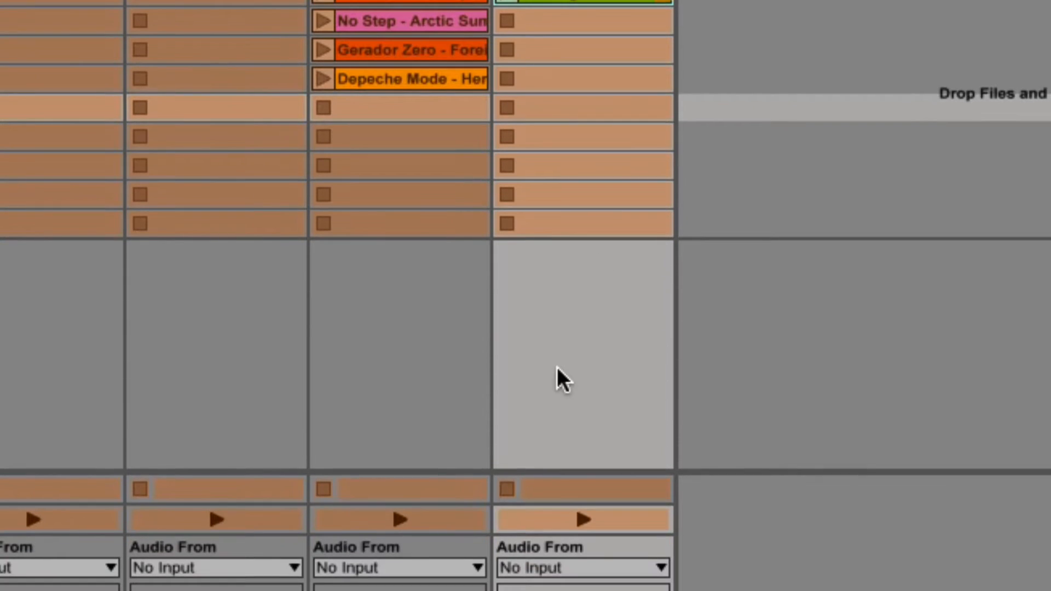
{"action": "left_click", "coordinate": [507, 489]}
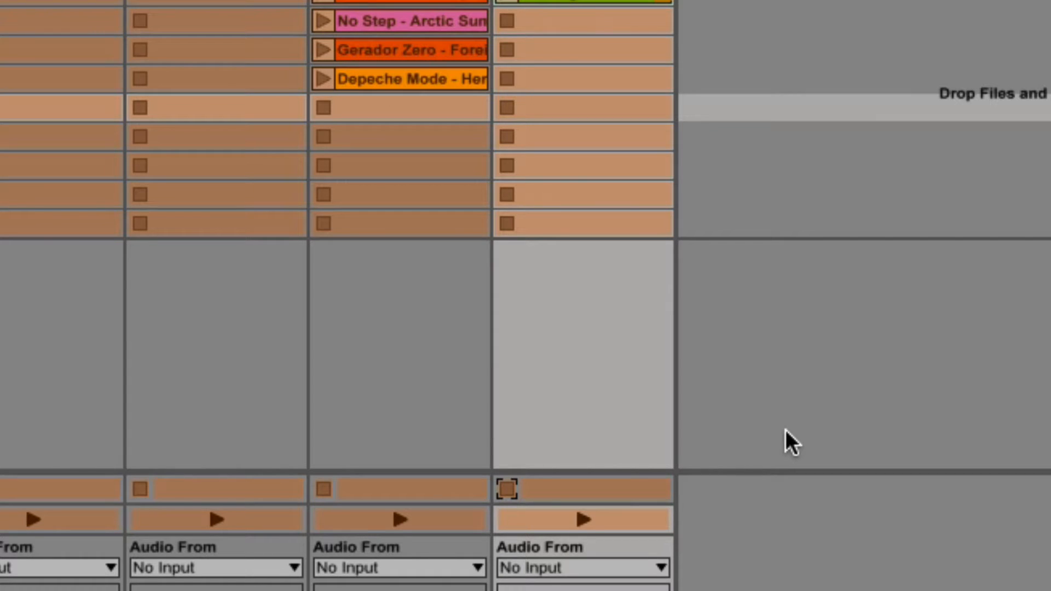
{"action": "key", "text": "w"}
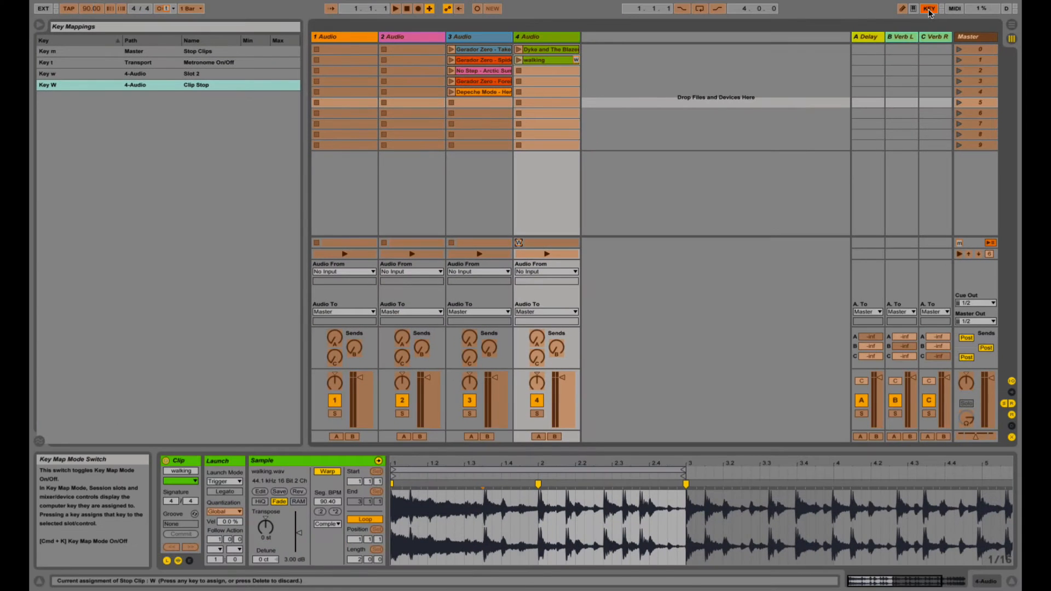
{"action": "left_click", "coordinate": [929, 9]}
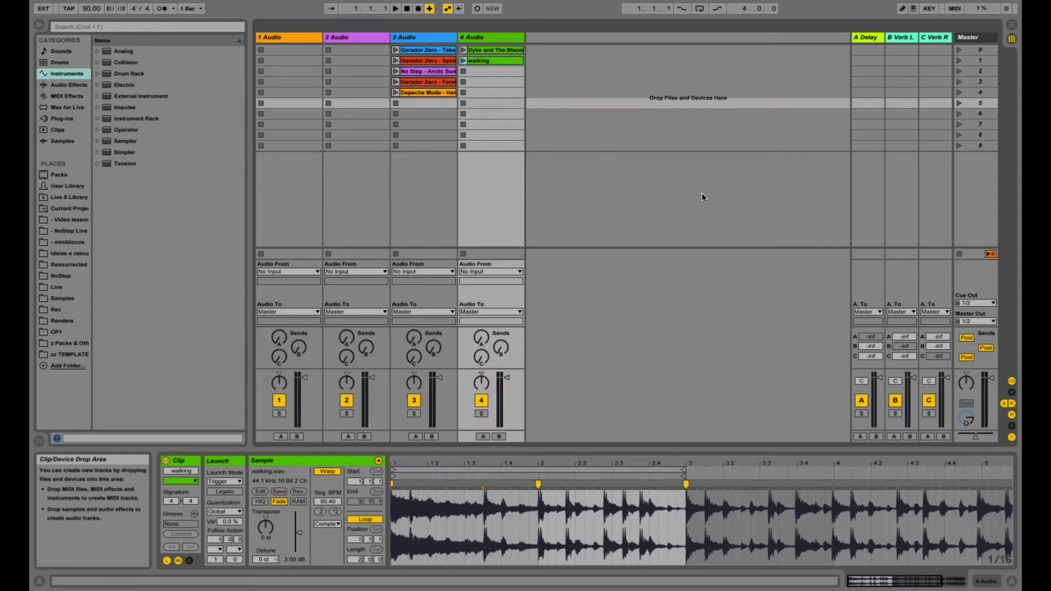
Step: Play the walking clip and stop it again to test the new key mappings
{"action": "key", "text": "space"}
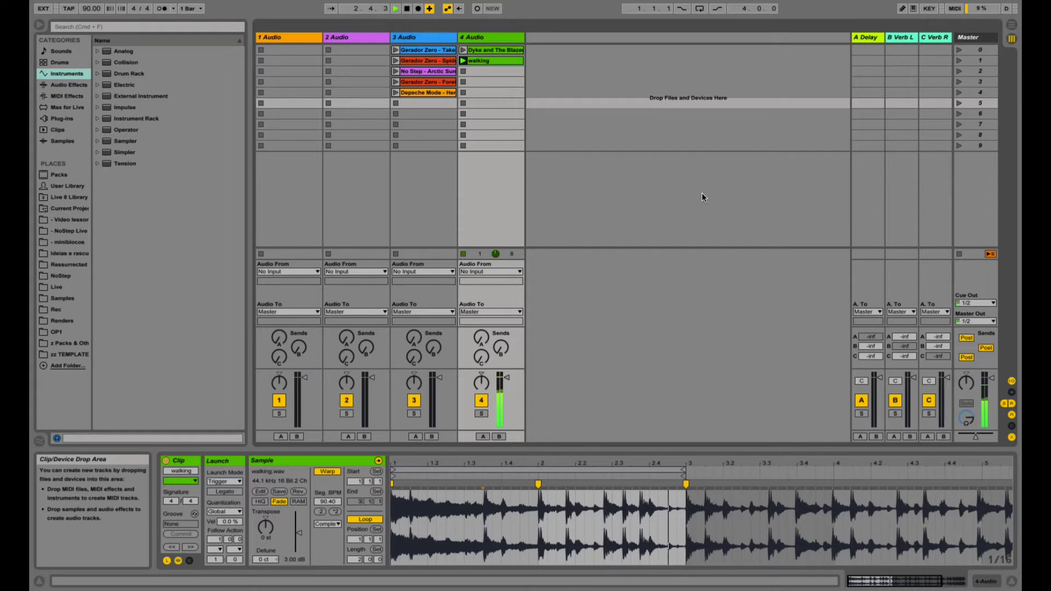
{"action": "key", "text": "space"}
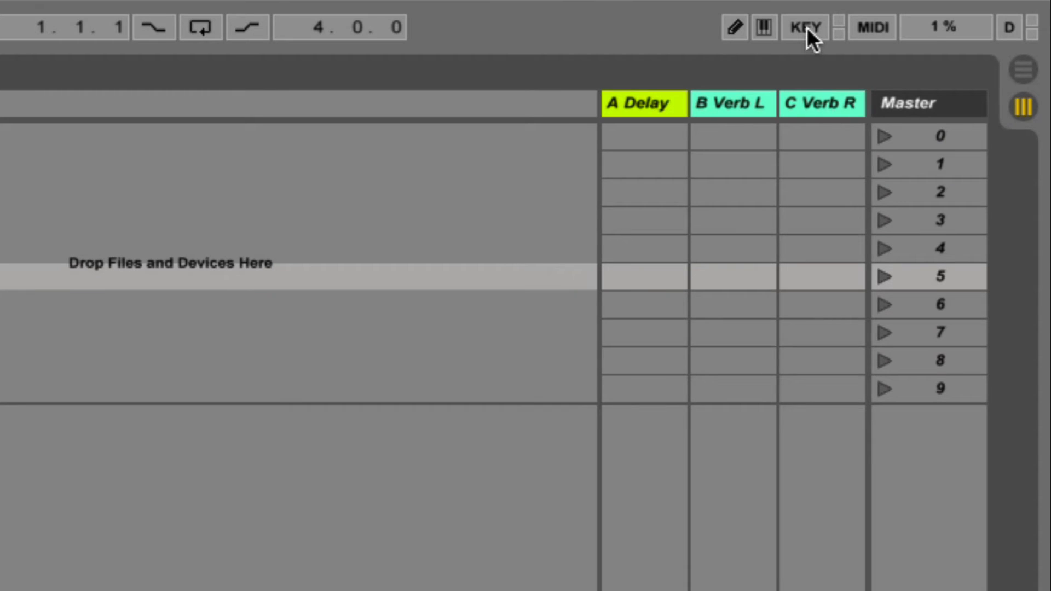
Step: Map the h key to track 4's volume fader with a range from -6 dB to 0 dB
{"action": "left_click", "coordinate": [807, 28]}
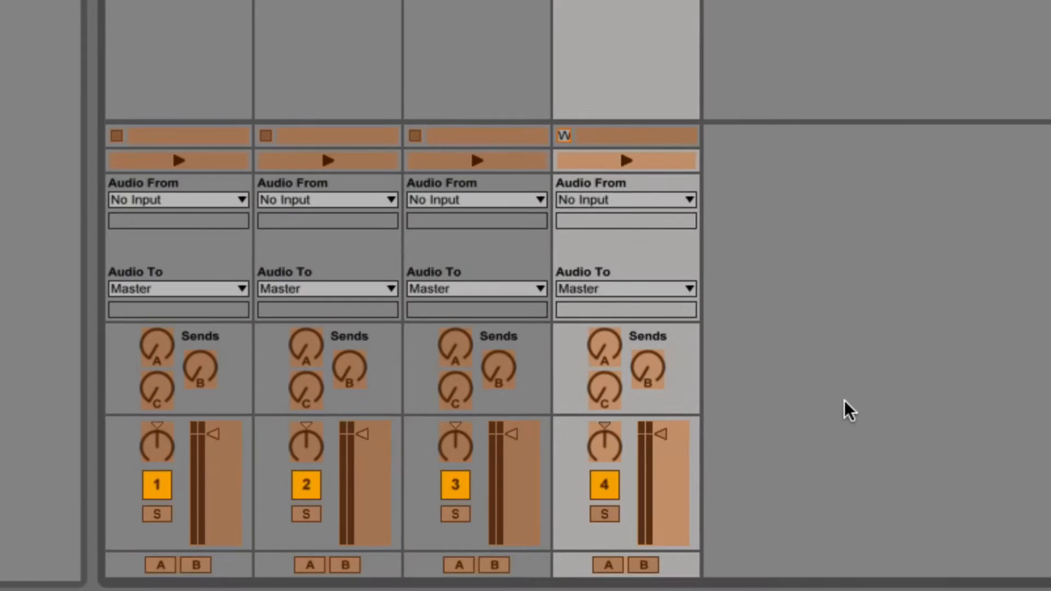
{"action": "left_click", "coordinate": [669, 485]}
{"action": "key", "text": "h"}
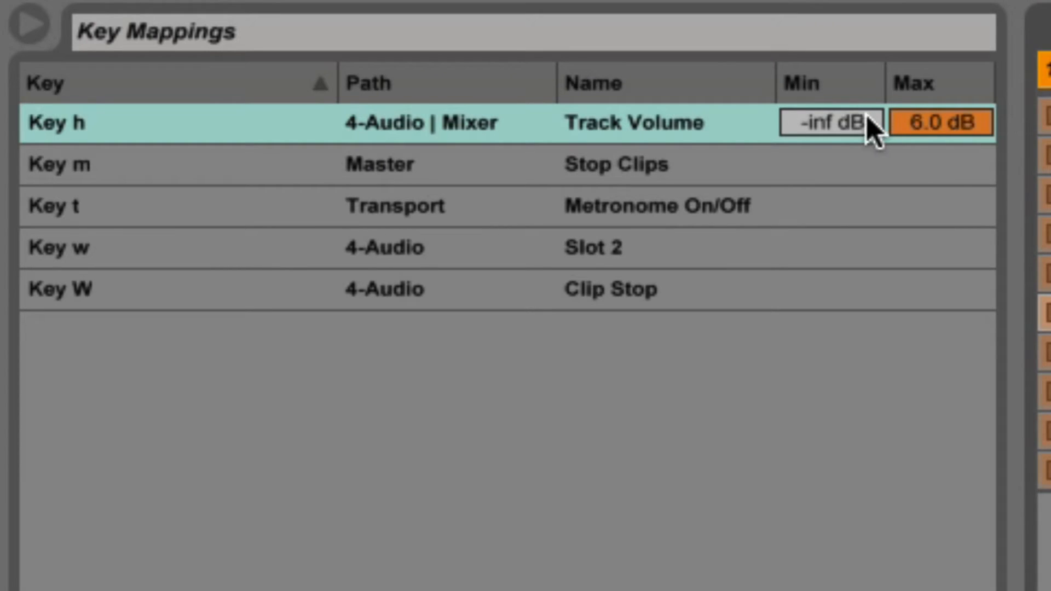
{"action": "left_click", "coordinate": [839, 123]}
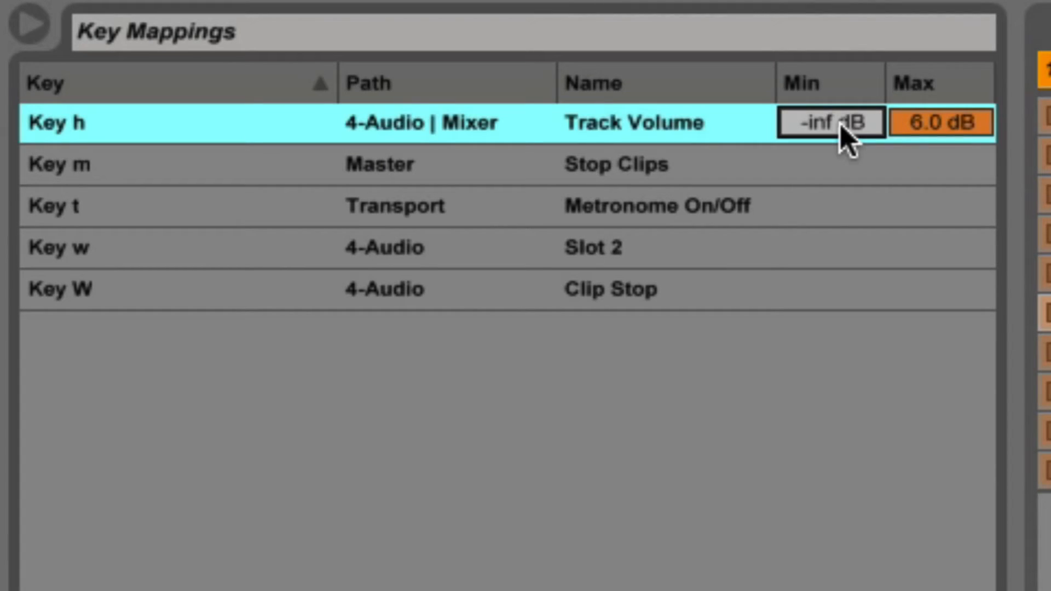
{"action": "type", "text": "-6"}
{"action": "key", "text": "Return"}
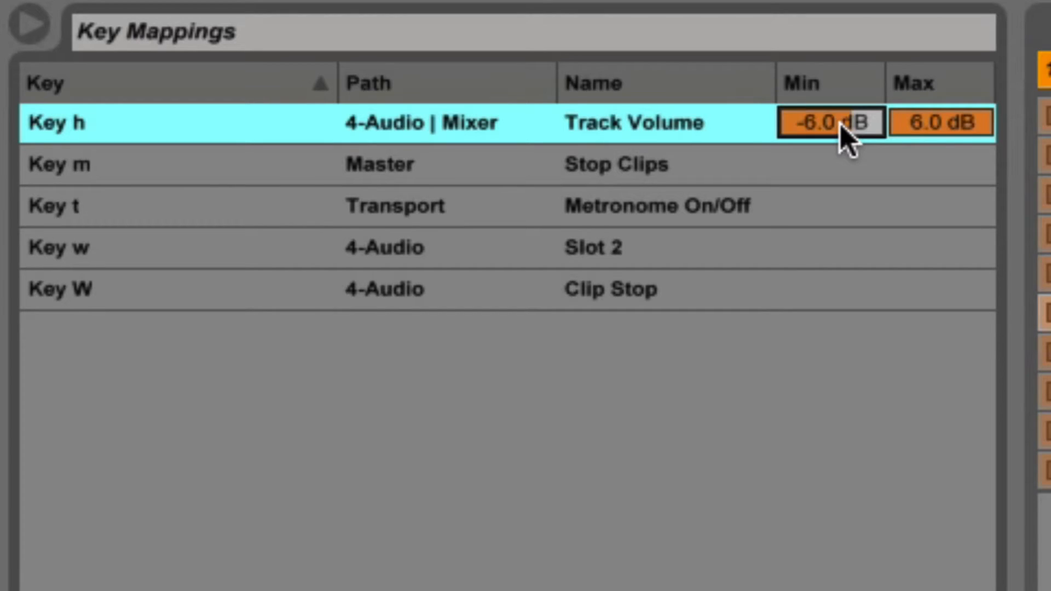
{"action": "left_click", "coordinate": [964, 127]}
{"action": "type", "text": "0"}
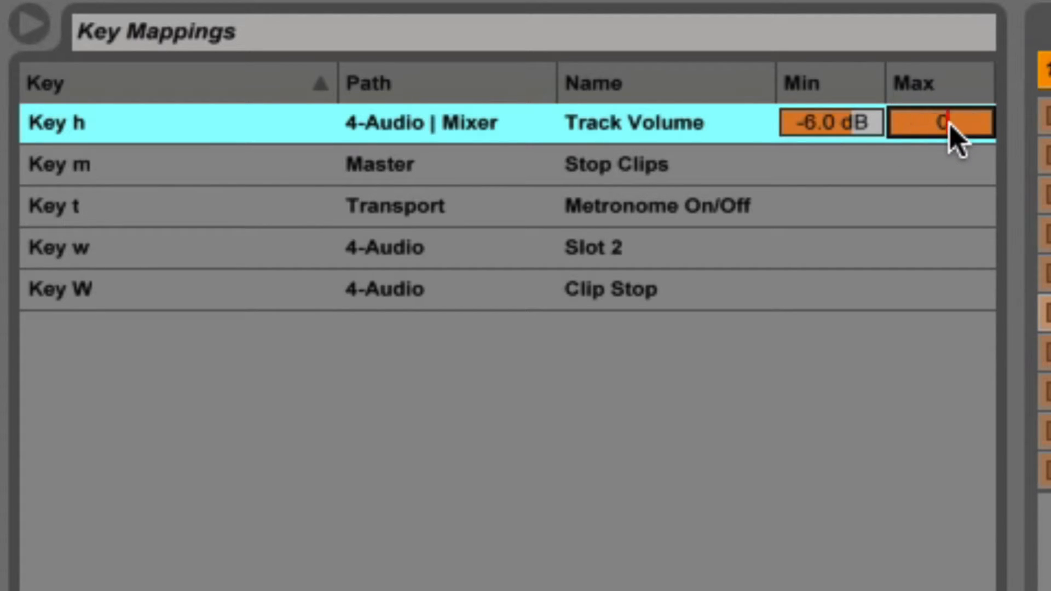
{"action": "key", "text": "Return"}
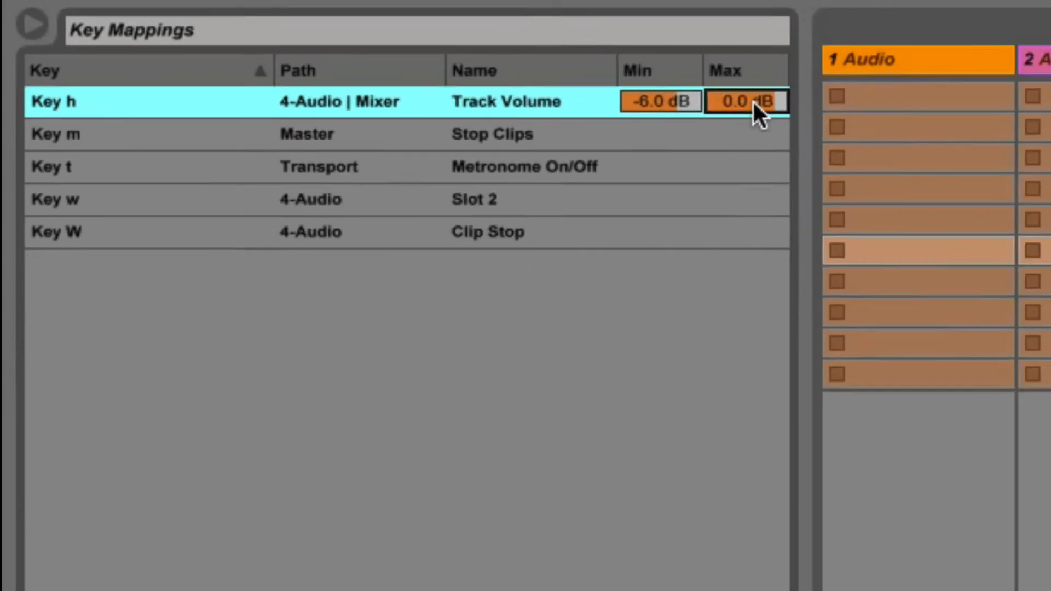
{"action": "key", "text": "super+k"}
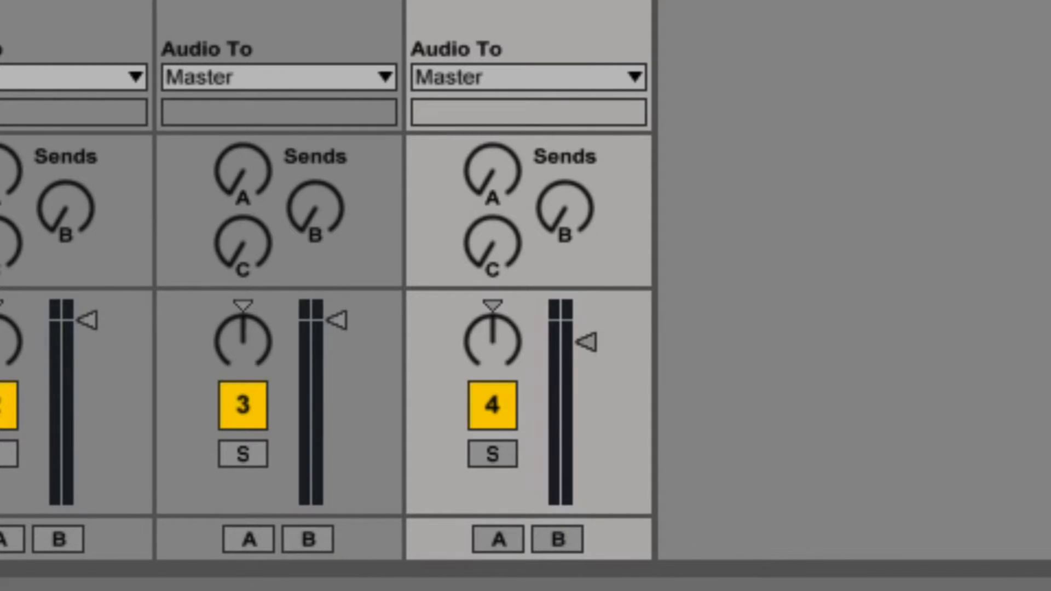
Step: Test the h key mapping by toggling track 4's volume repeatedly between its minimum and maximum
{"action": "key", "text": "a"}
{"action": "key", "text": "a"}
{"action": "key", "text": "a"}
{"action": "key", "text": "a"}
{"action": "key", "text": "a"}
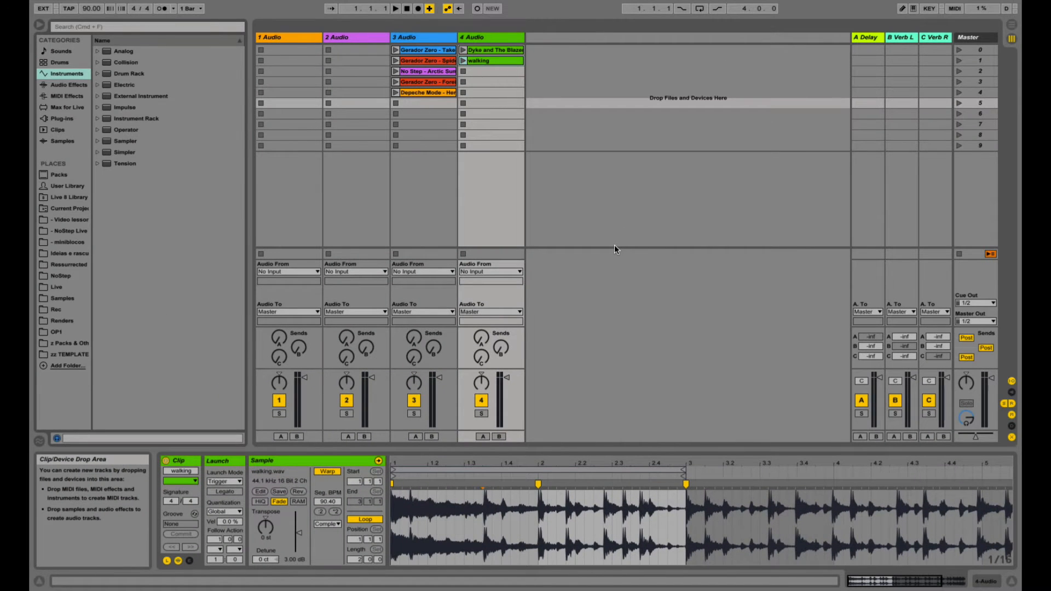
Step: Delete the h key mapping from track 4's volume fader
{"action": "key", "text": "super+k"}
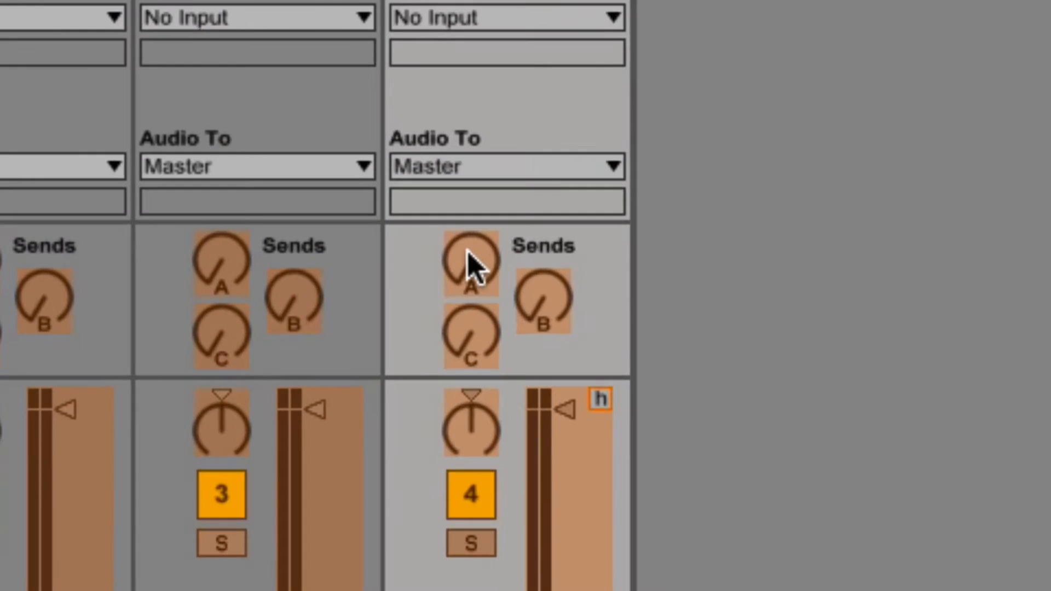
{"action": "left_click", "coordinate": [475, 275]}
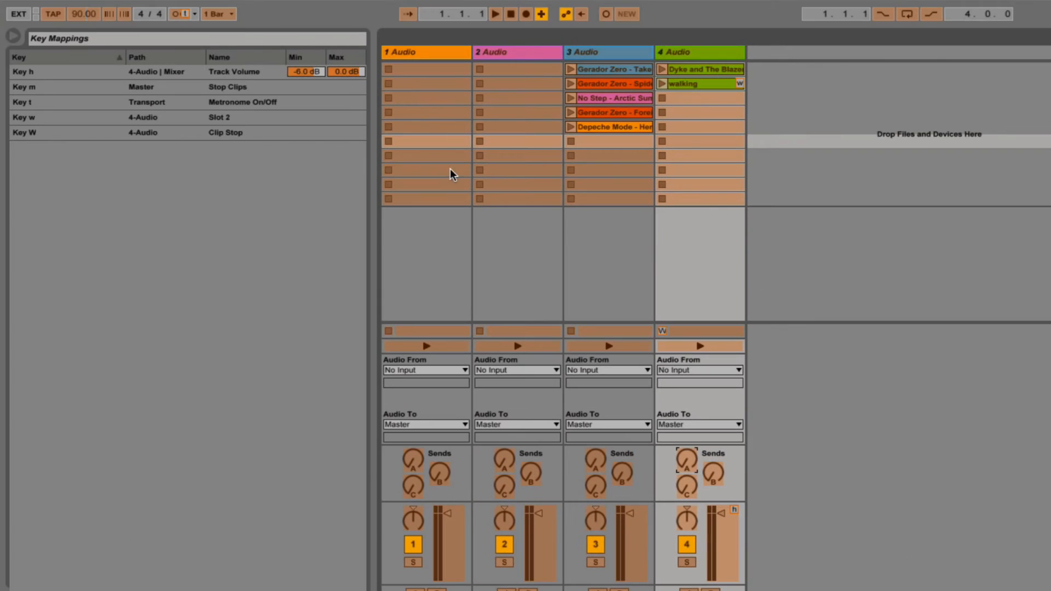
{"action": "left_click", "coordinate": [730, 551]}
{"action": "key", "text": "BackSpace"}
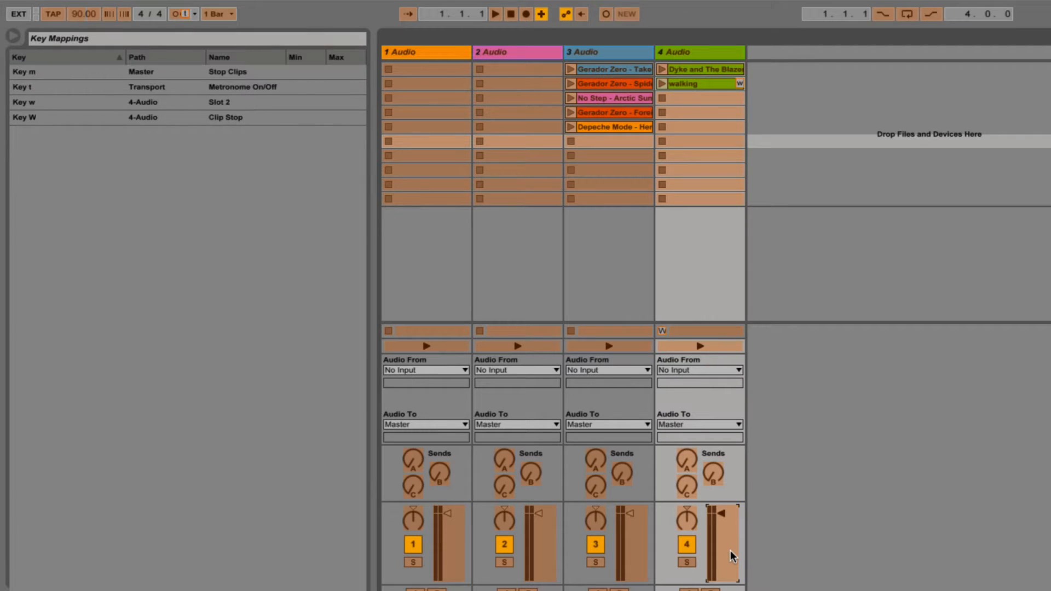
Step: Map the h key to track 4's send A (Delay) and limit its maximum to -6 dB
{"action": "left_click", "coordinate": [688, 460]}
{"action": "key", "text": "h"}
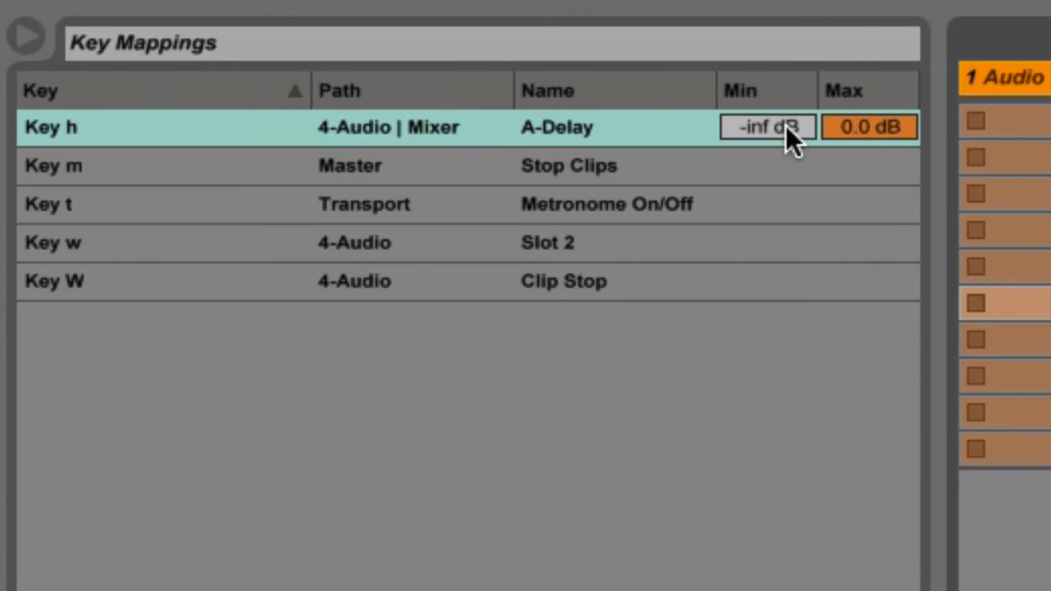
{"action": "left_click", "coordinate": [784, 132]}
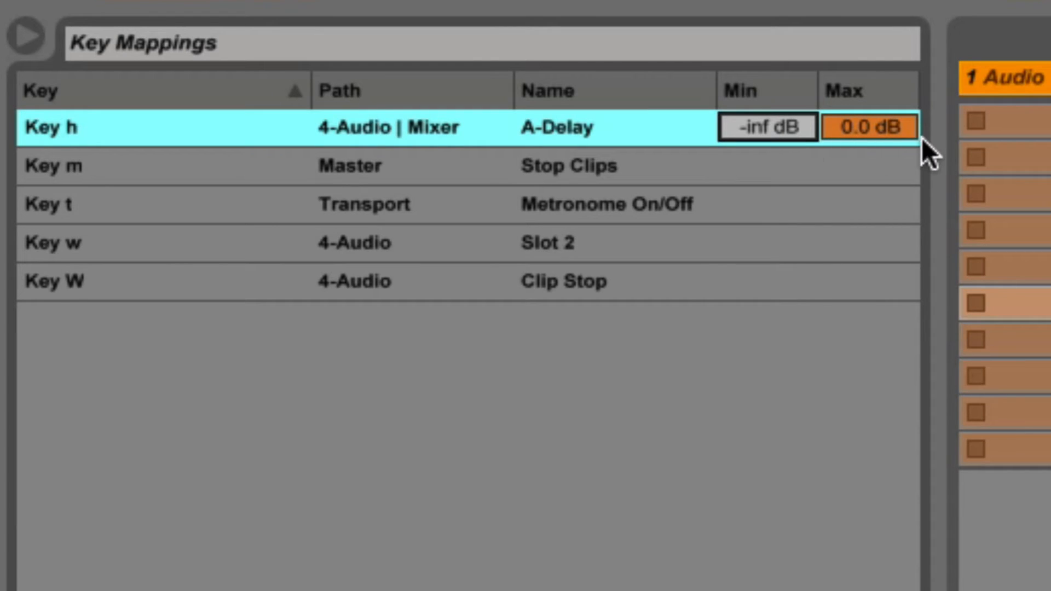
{"action": "left_click", "coordinate": [898, 133]}
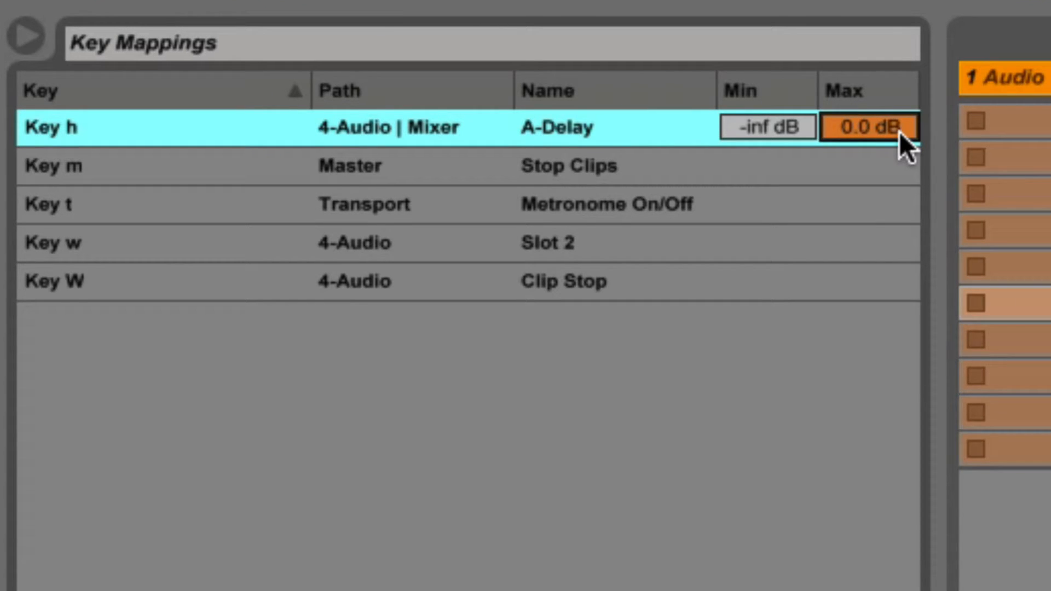
{"action": "type", "text": "-6"}
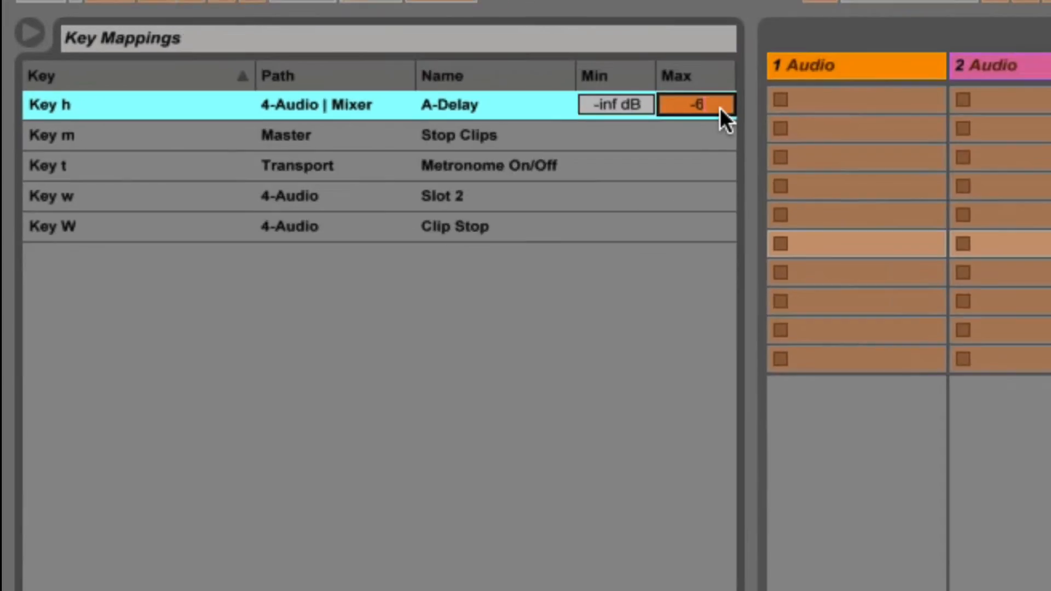
{"action": "key", "text": "Return"}
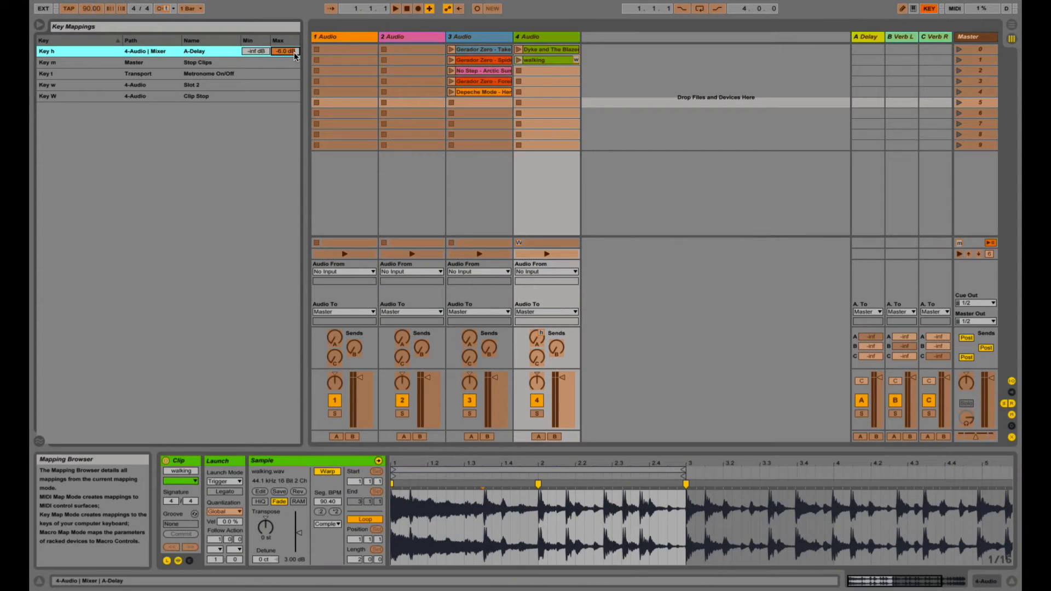
{"action": "key", "text": "super+k"}
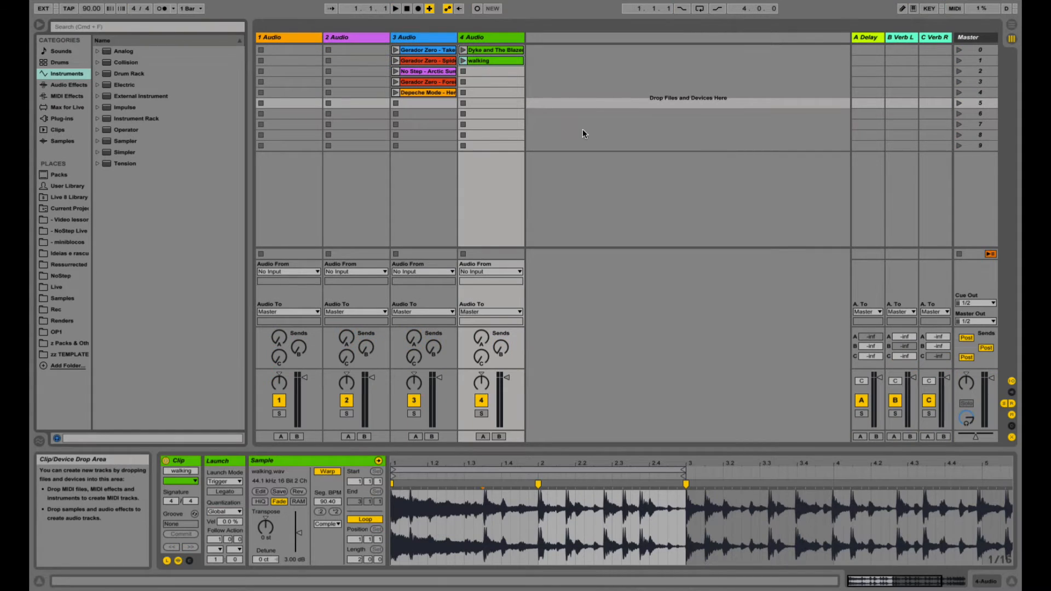
Step: Play the walking clip while toggling its delay send with the h mapping, and stop the clip
{"action": "key", "text": "space"}
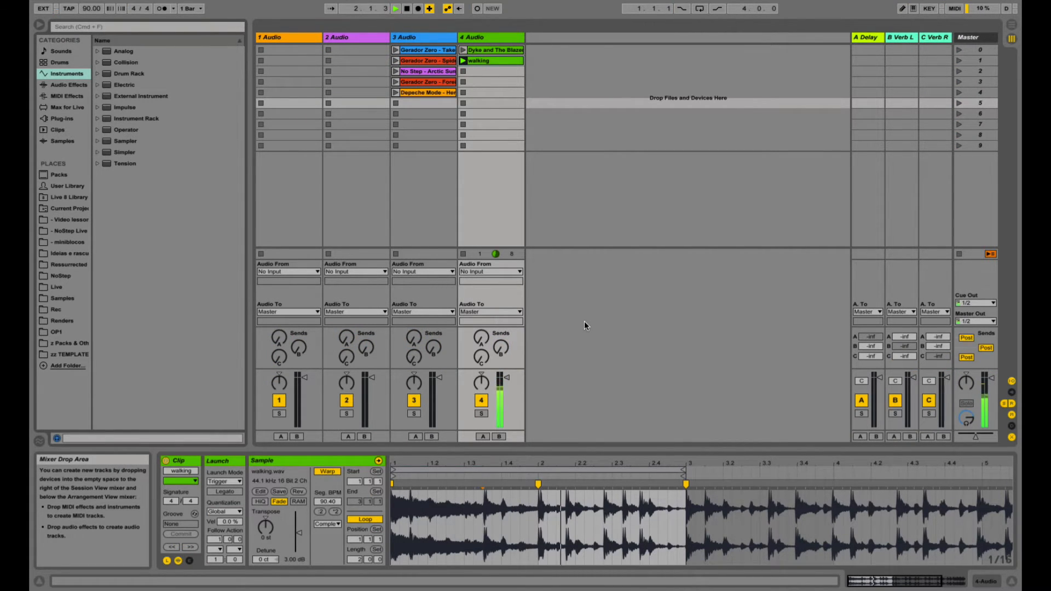
{"action": "key", "text": "a"}
{"action": "left_click", "coordinate": [464, 255]}
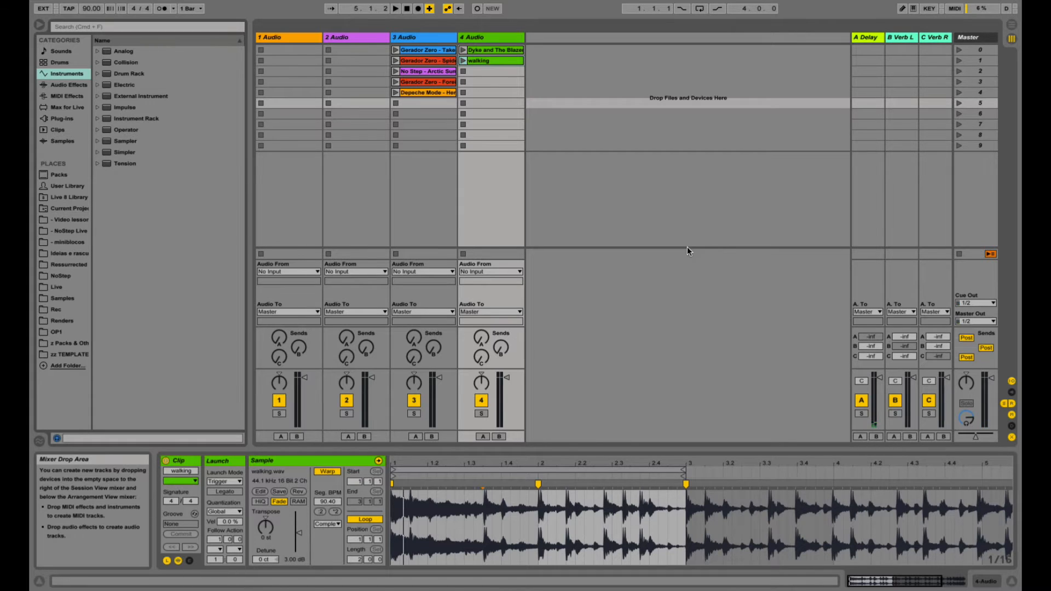
{"action": "left_click", "coordinate": [723, 149]}
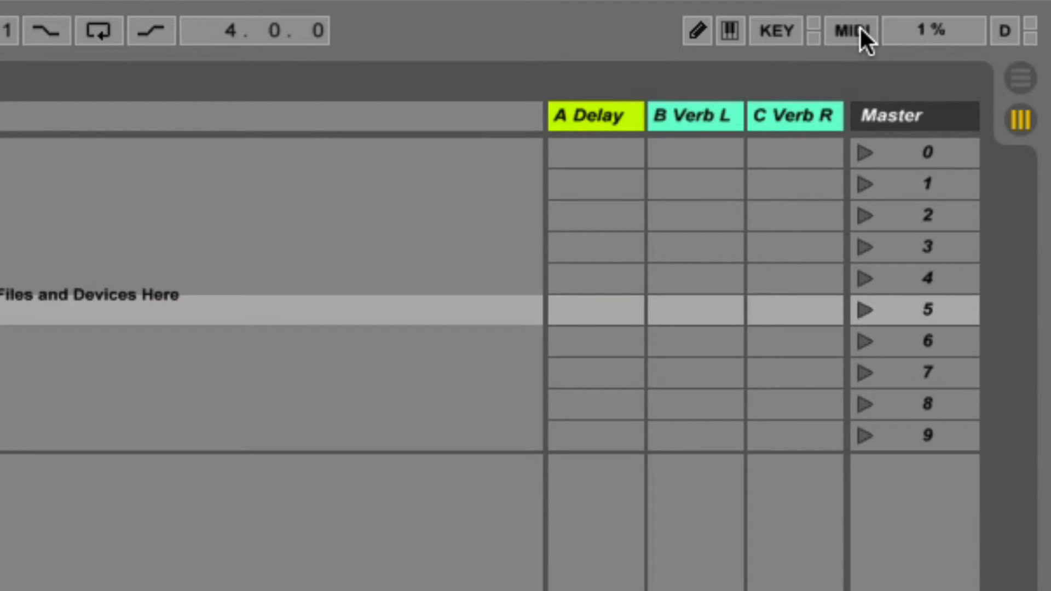
Step: MIDI-map the volume faders of tracks 3 and 4 to the same controller knob, CC 10 on channel 1
{"action": "left_click", "coordinate": [859, 28]}
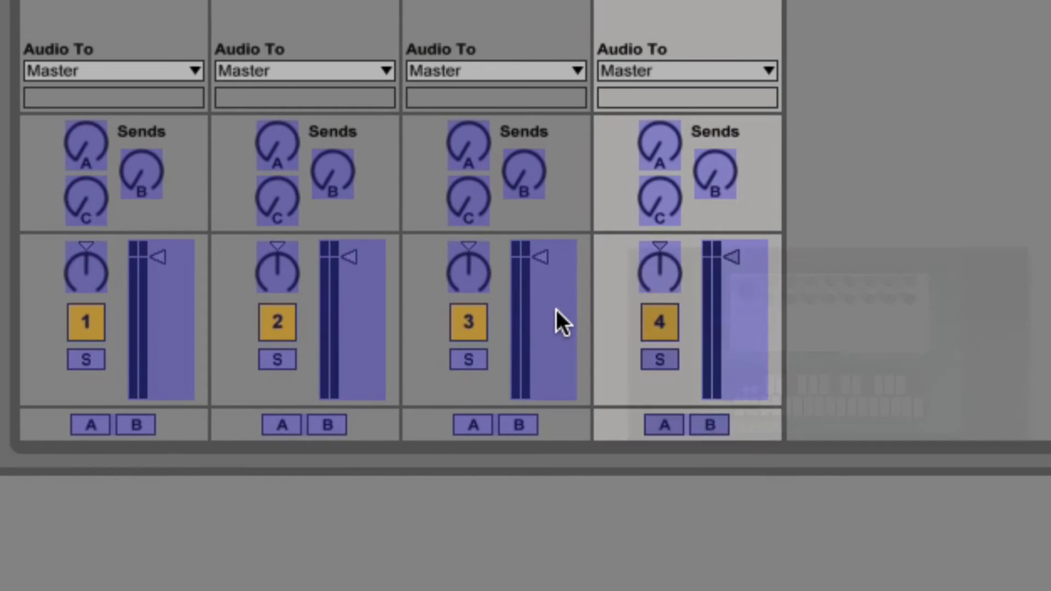
{"action": "left_click", "coordinate": [500, 395]}
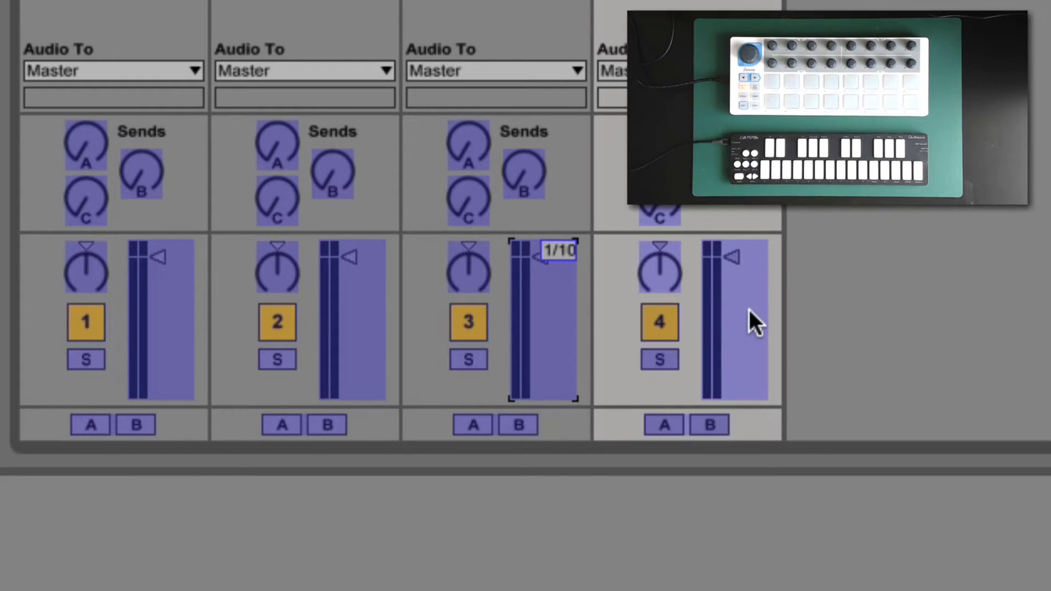
{"action": "left_click", "coordinate": [749, 310]}
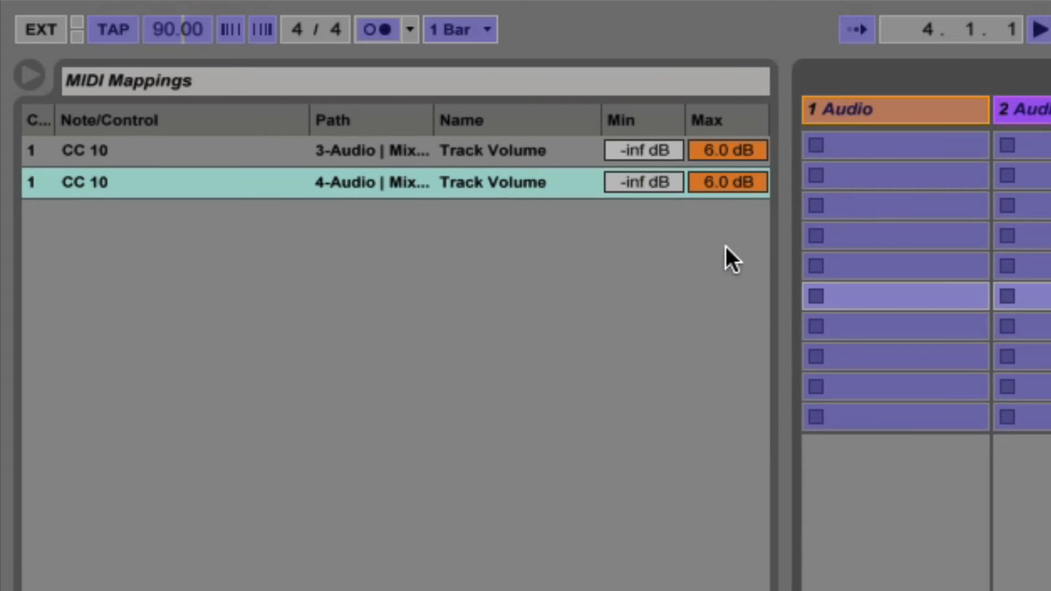
Step: Limit the CC 10 volume ranges to a 0 dB maximum for track 3 and a 0 dB minimum for track 4, adjusting track 4's maximum too
{"action": "left_click", "coordinate": [736, 155]}
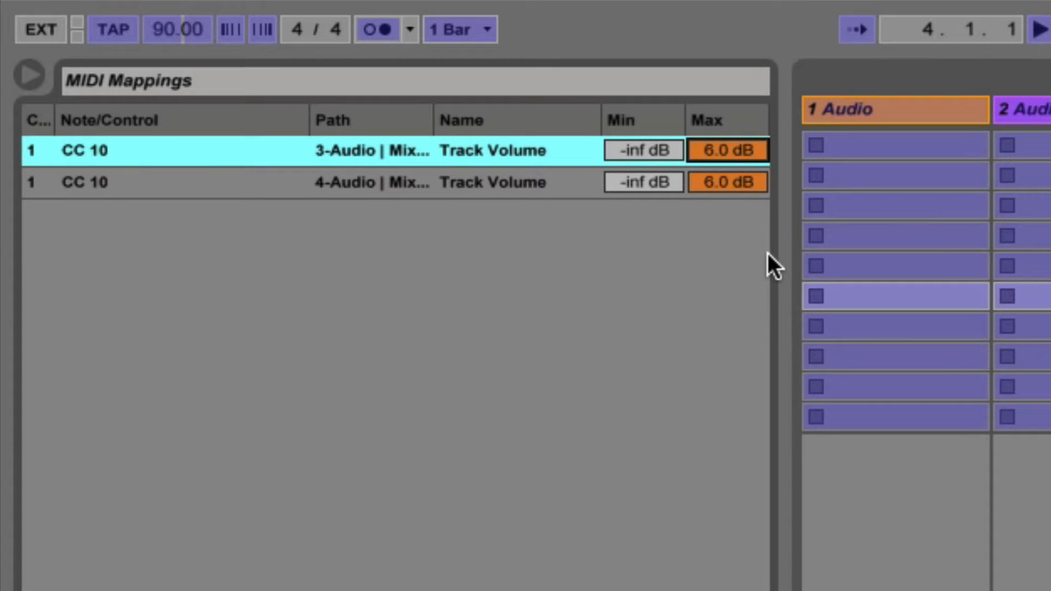
{"action": "type", "text": "0"}
{"action": "key", "text": "Return"}
{"action": "left_click", "coordinate": [655, 183]}
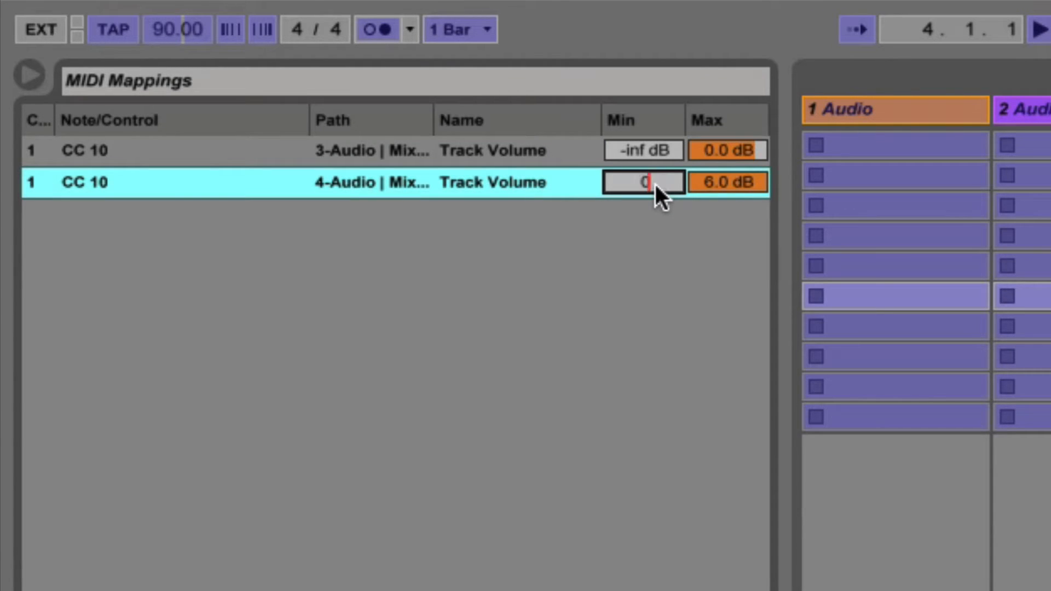
{"action": "type", "text": "0"}
{"action": "key", "text": "Return"}
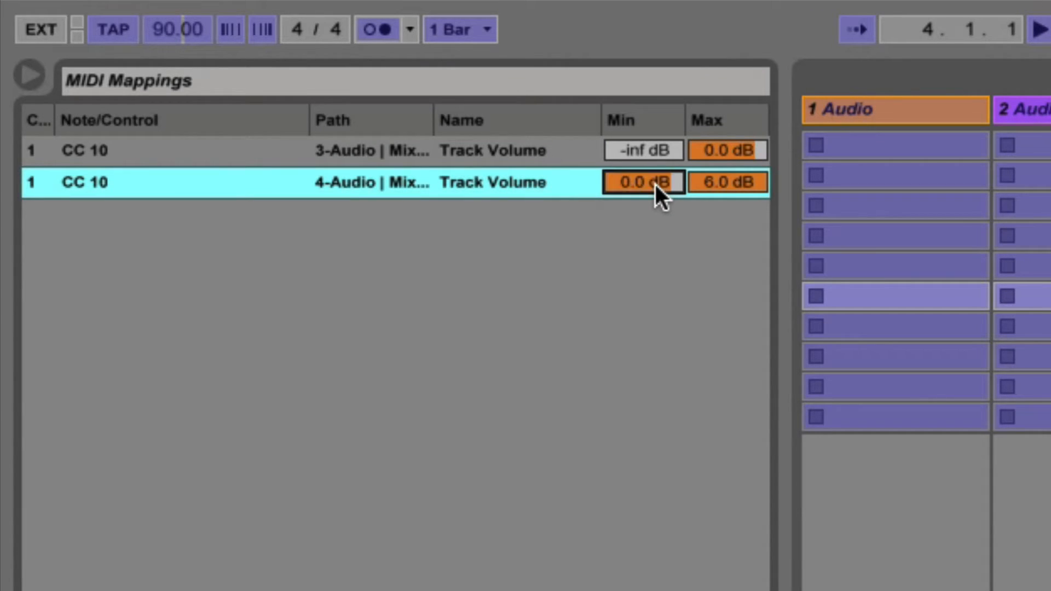
{"action": "left_click", "coordinate": [734, 181]}
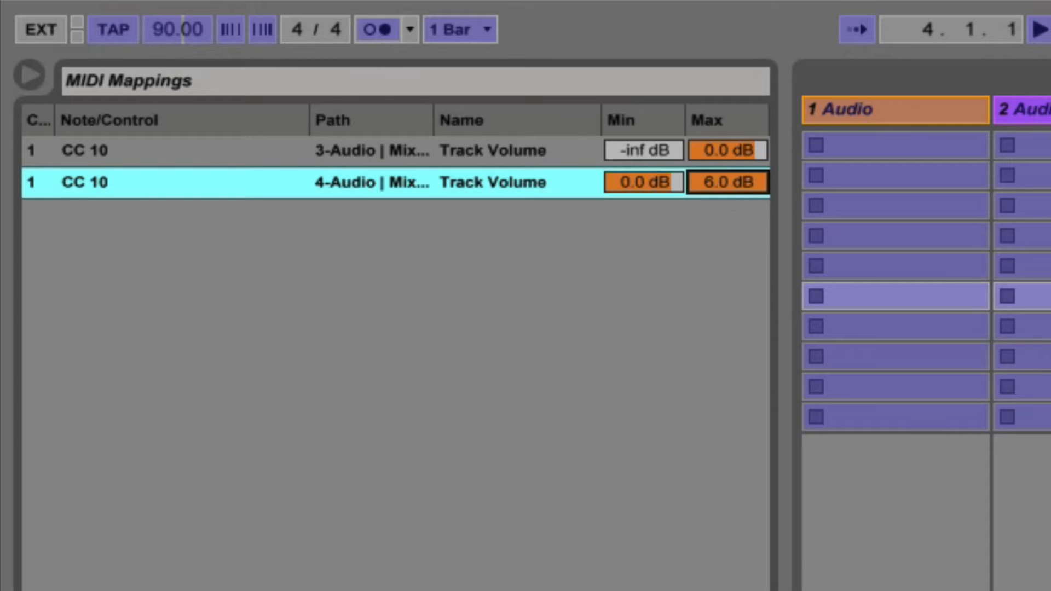
{"action": "left_click_drag", "start_coordinate": [734, 182], "coordinate": [723, 182]}
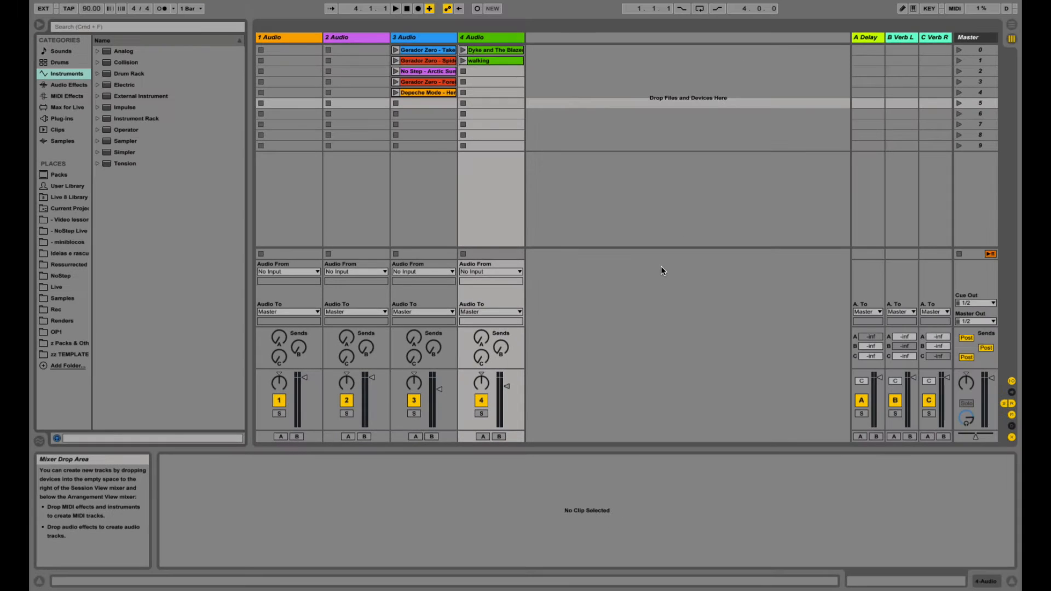
Step: Raise track 4's volume fader to the same level as the faders of tracks 1 and 2
{"action": "left_click", "coordinate": [508, 379]}
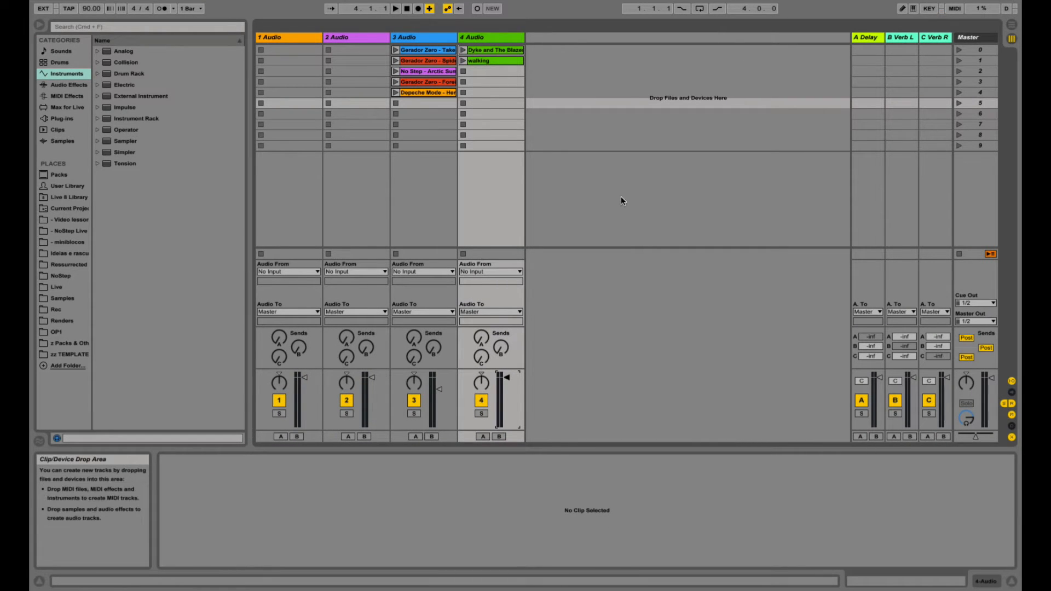
Step: MIDI-map the walking clip to channel 1 notes C2 to C4 with C3 as root, leave mapping mode, and stop the clip after playback
{"action": "key", "text": "super+m"}
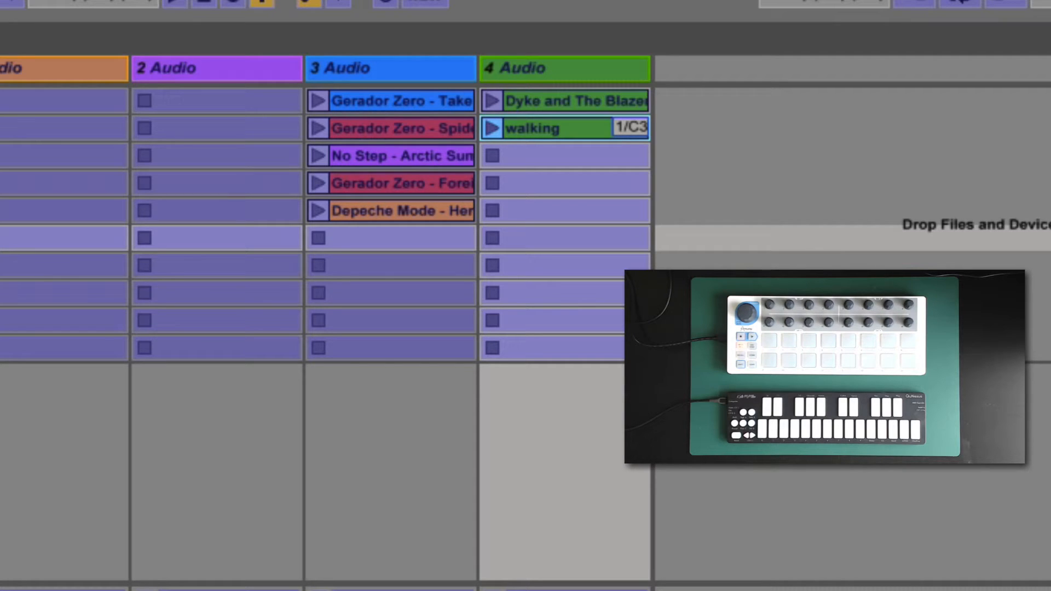
{"action": "key", "text": "Delete"}
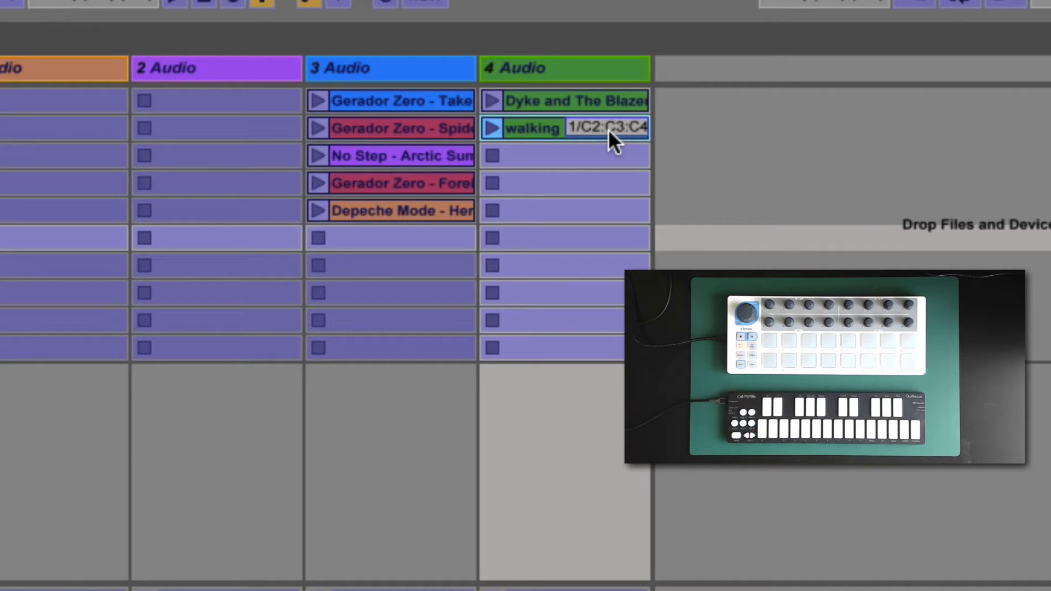
{"action": "key", "text": "ctrl+m"}
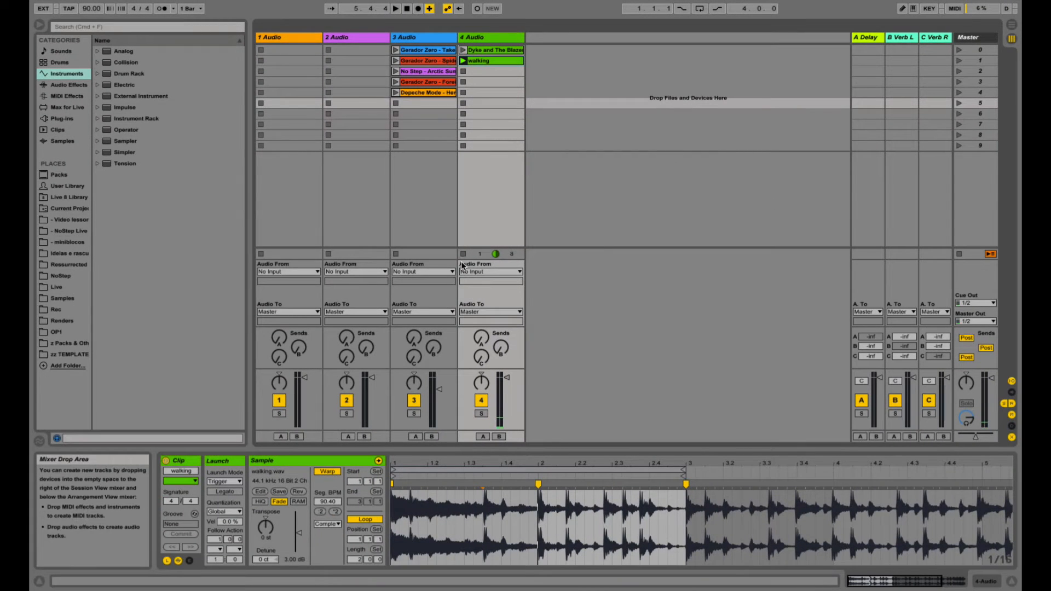
{"action": "left_click", "coordinate": [463, 253]}
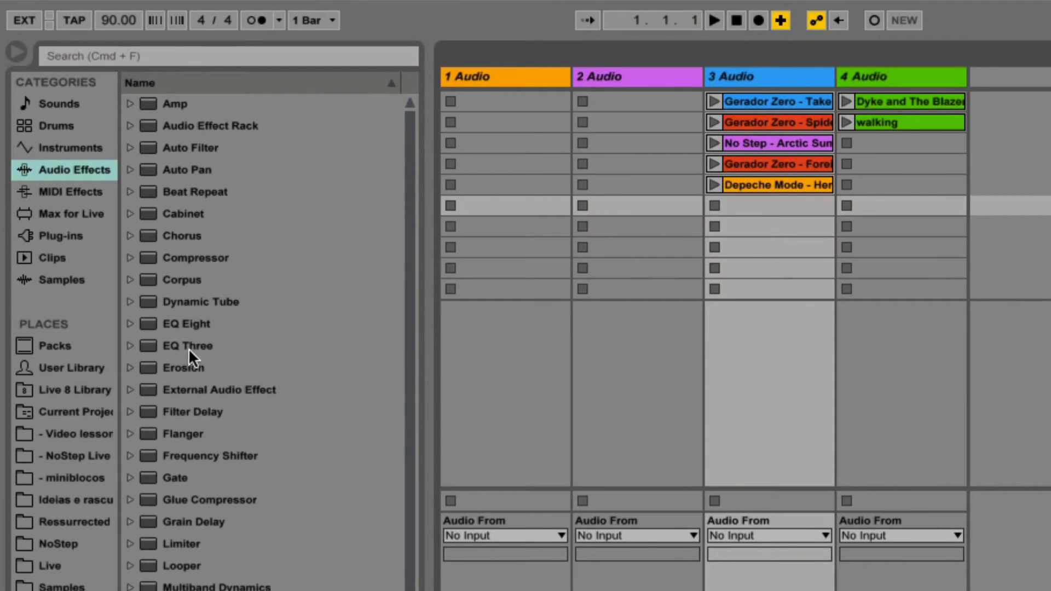
Step: Add the EQ Three and Auto Filter audio effects to track 3, with Auto Filter after EQ Three
{"action": "left_click", "coordinate": [185, 346]}
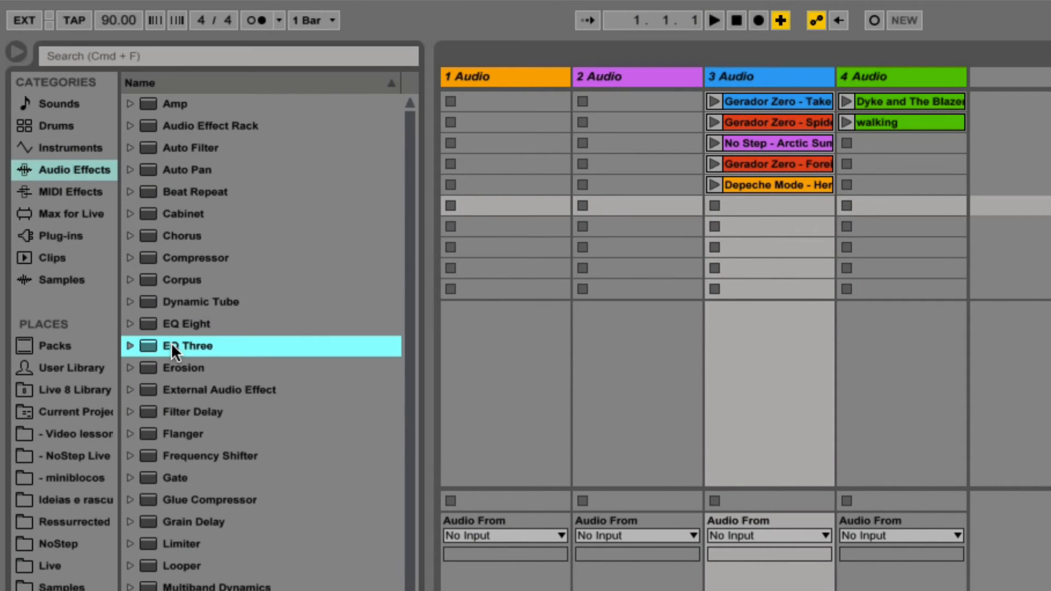
{"action": "left_click_drag", "start_coordinate": [171, 343], "coordinate": [764, 443]}
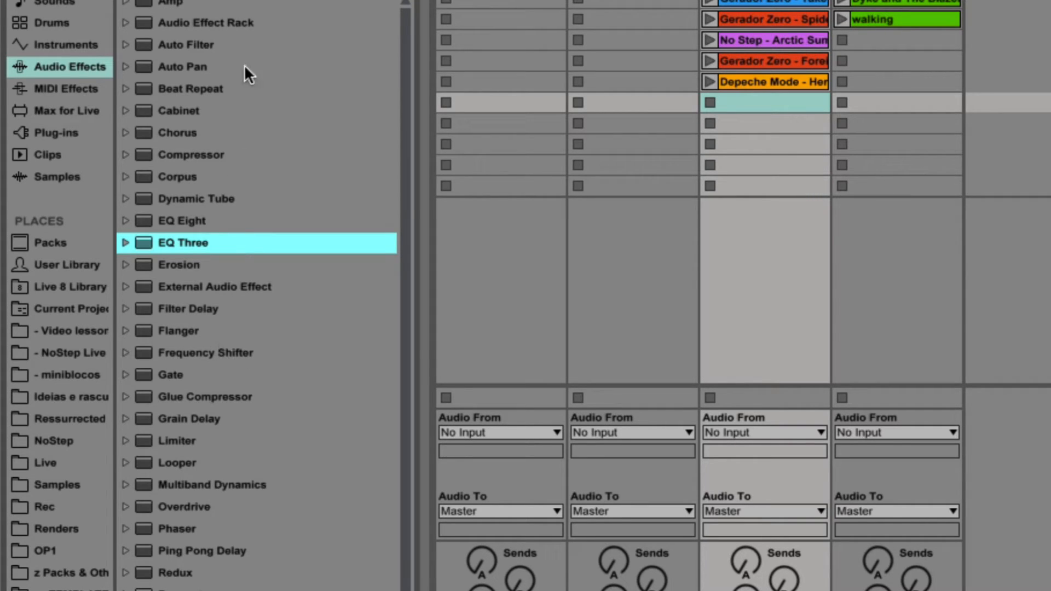
{"action": "left_click", "coordinate": [186, 45]}
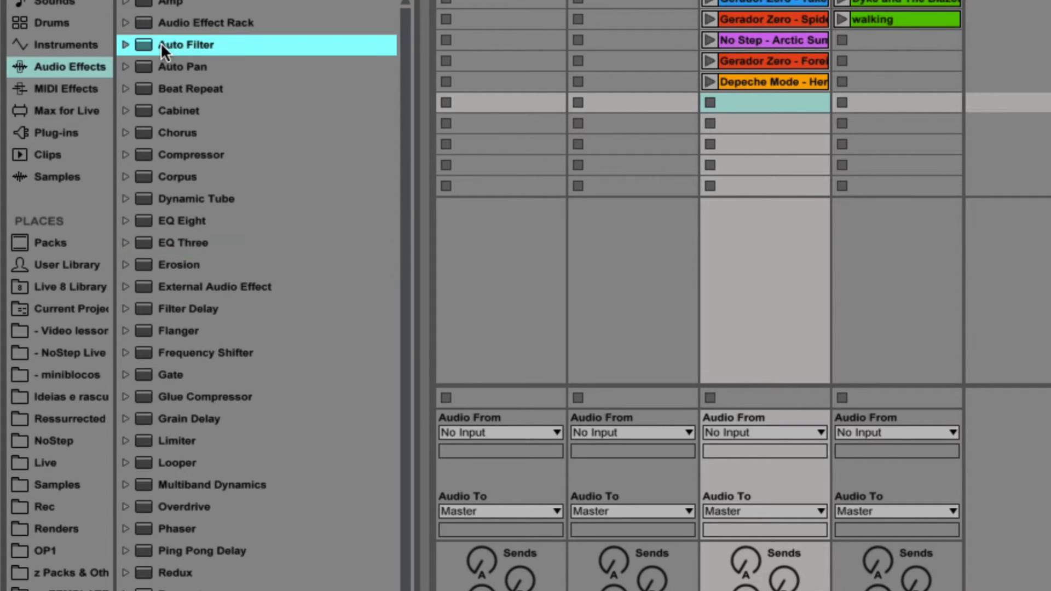
{"action": "mouse_move", "coordinate": [160, 41]}
{"action": "left_mouse_down"}
{"action": "mouse_move", "coordinate": [404, 575]}
{"action": "mouse_move", "coordinate": [515, 394]}
{"action": "mouse_move", "coordinate": [508, 420]}
{"action": "left_mouse_up"}
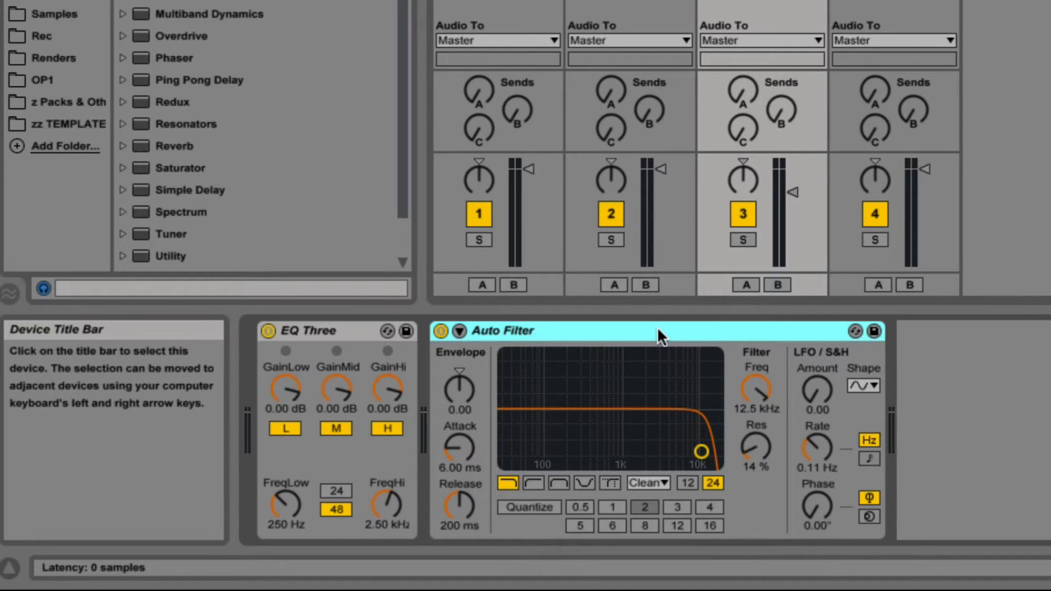
Step: Group EQ Three and Auto Filter into an Audio Effect Rack and show its macro controls
{"action": "left_click", "coordinate": [337, 329], "text": "shift"}
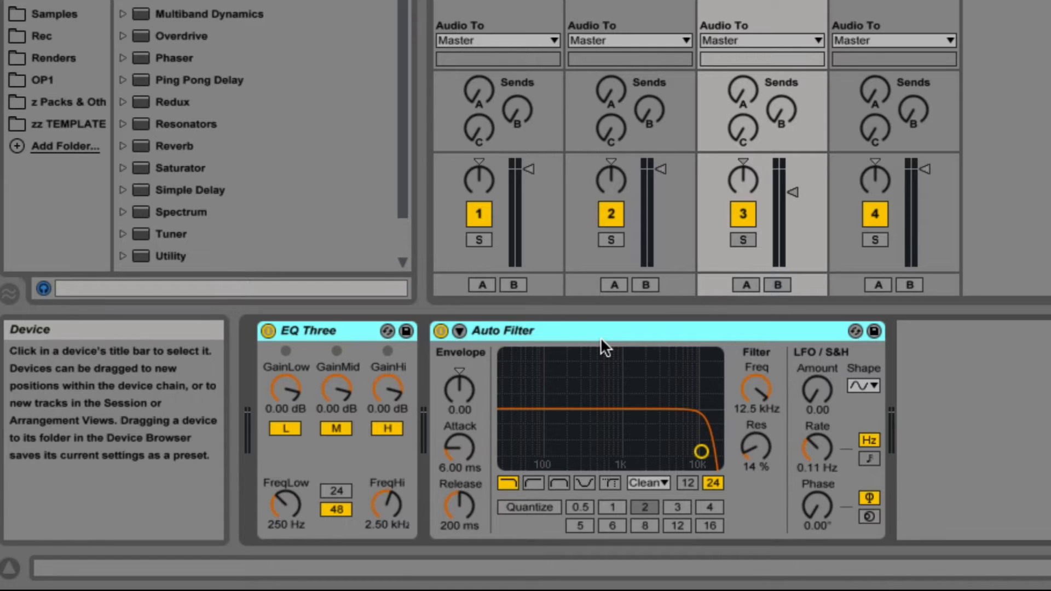
{"action": "key", "text": "ctrl+g"}
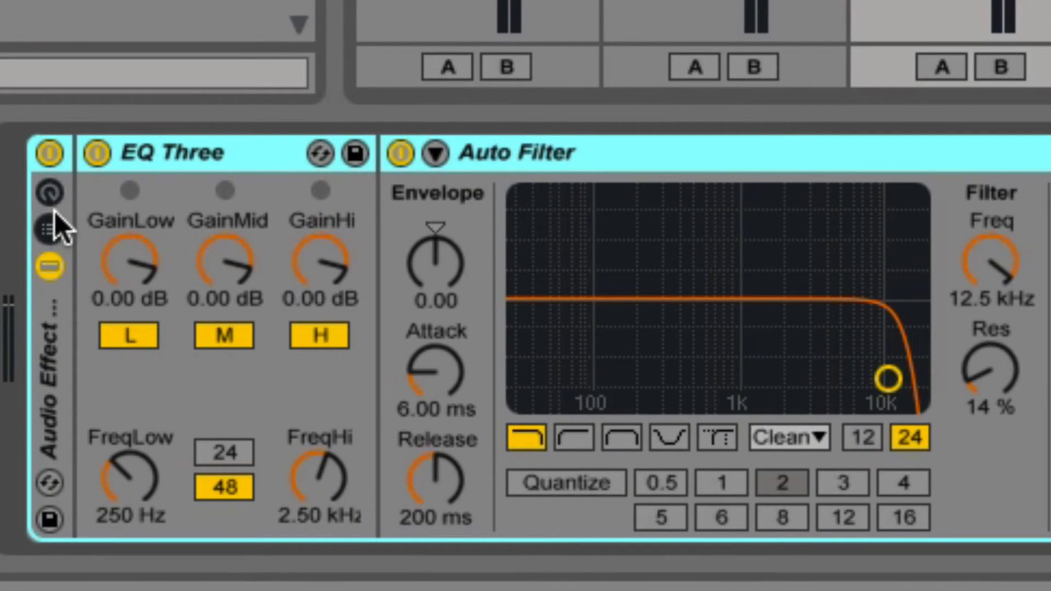
{"action": "left_click", "coordinate": [50, 193]}
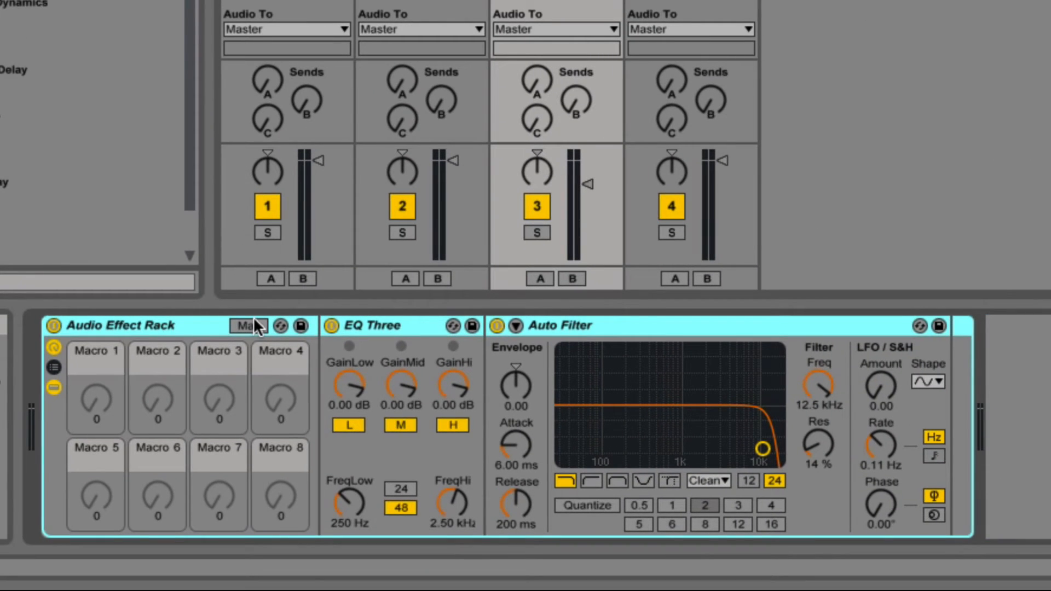
Step: Map Auto Filter's resonance and frequency to Macro 1 of the Audio Effect Rack
{"action": "left_click", "coordinate": [254, 327]}
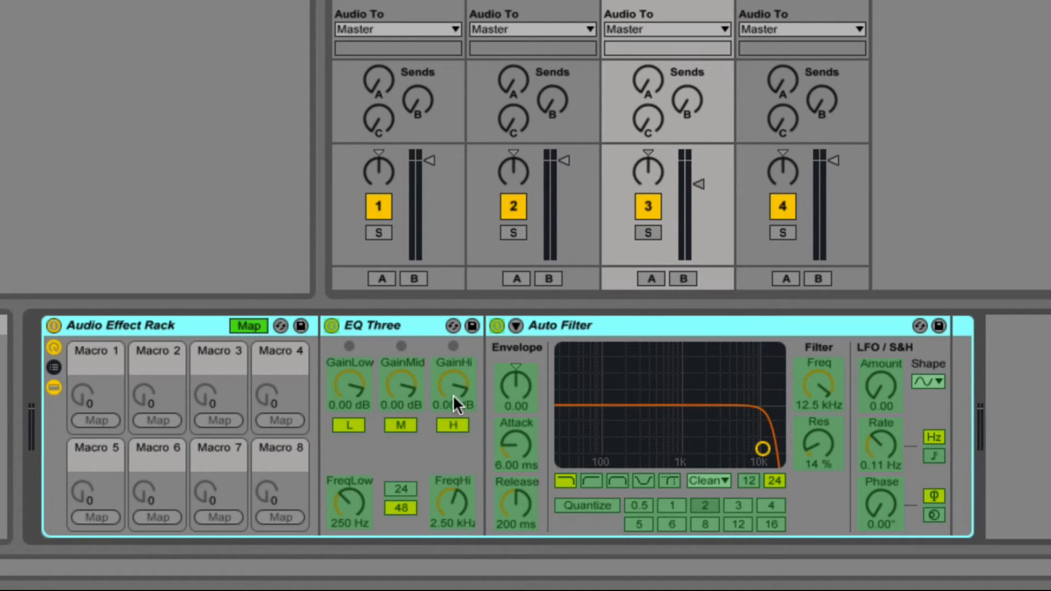
{"action": "left_click", "coordinate": [363, 396]}
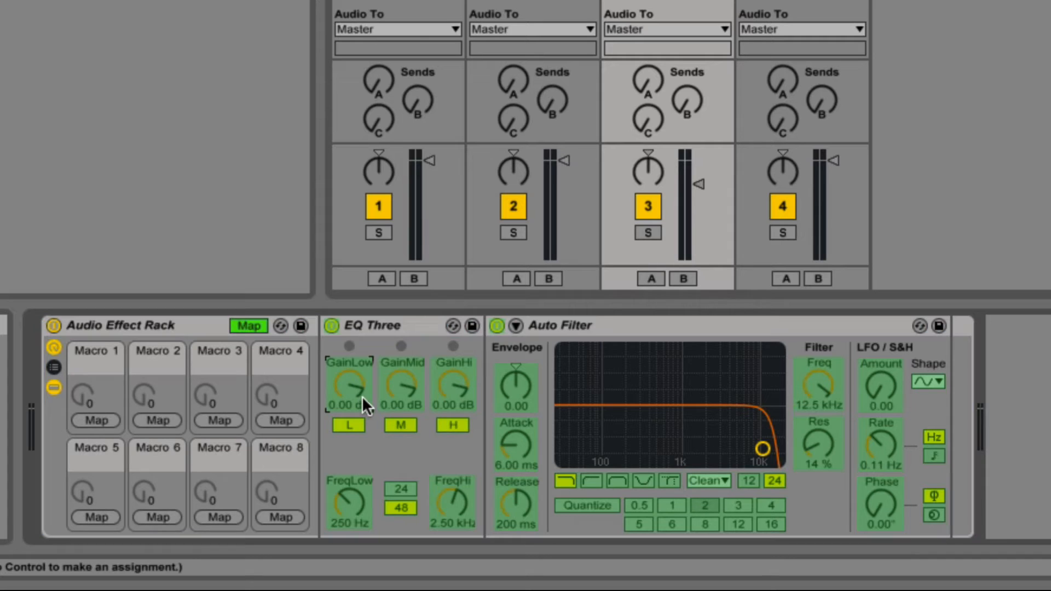
{"action": "left_click", "coordinate": [413, 396]}
{"action": "left_click", "coordinate": [338, 387]}
{"action": "left_click", "coordinate": [102, 422]}
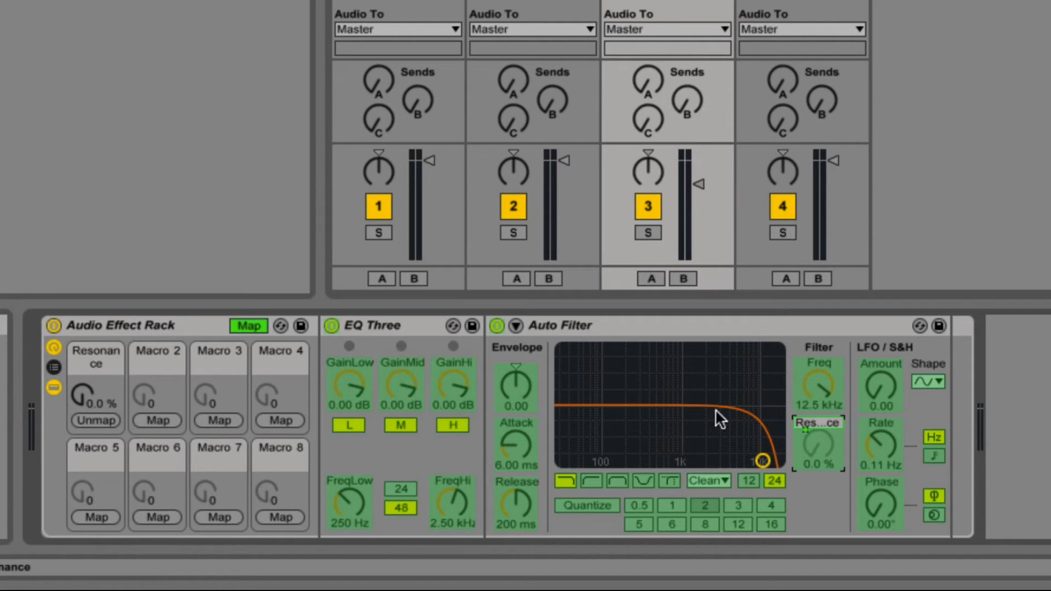
{"action": "left_click", "coordinate": [823, 375]}
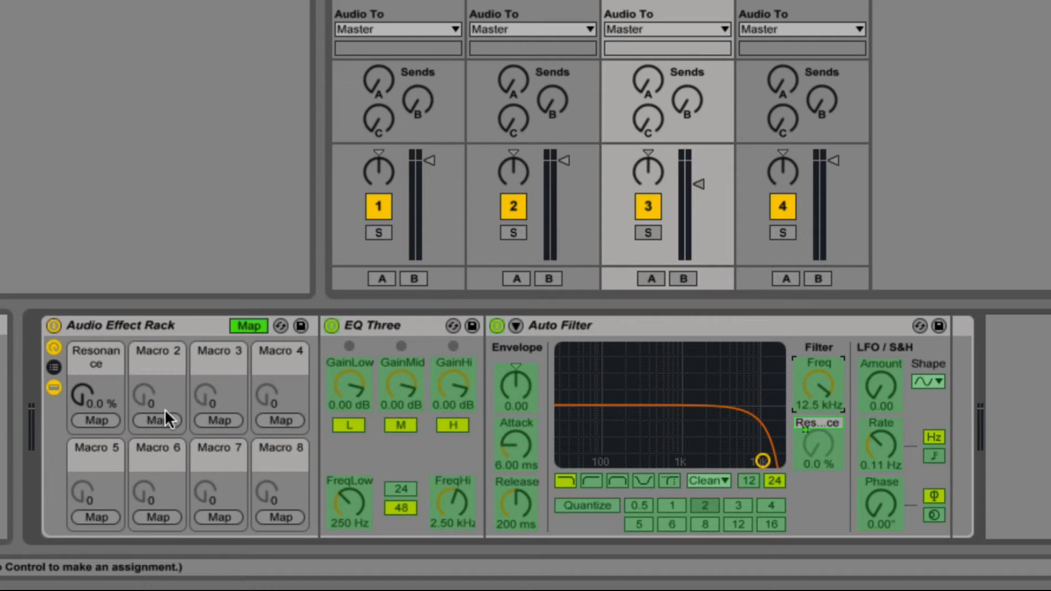
{"action": "left_click", "coordinate": [104, 419]}
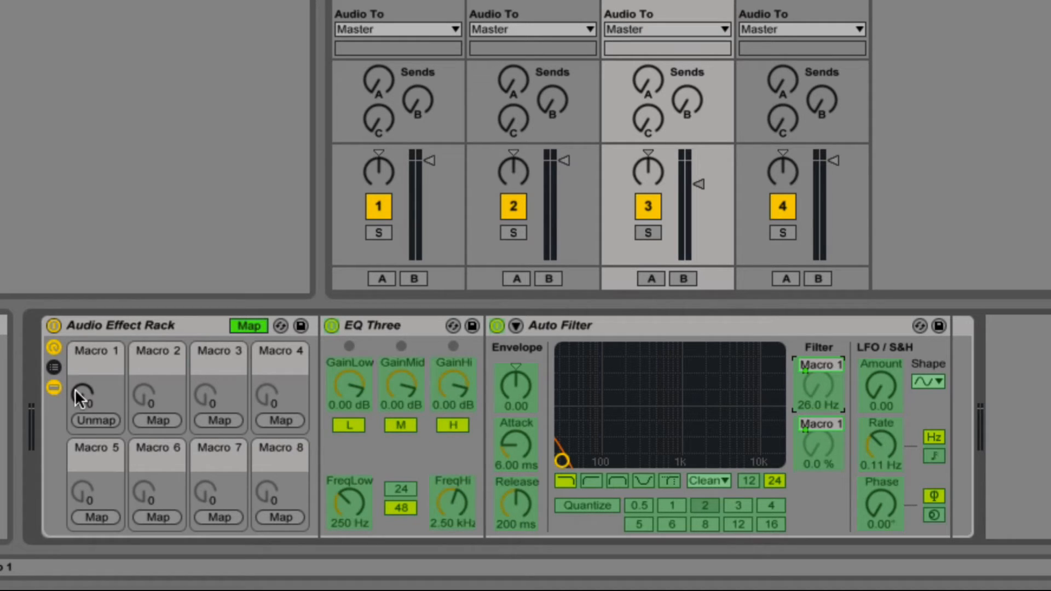
Step: Sweep Macro 1 up to 127, limit its resonance mapping to a 57 % maximum, and return the macro to 0
{"action": "mouse_move", "coordinate": [74, 389]}
{"action": "left_mouse_down"}
{"action": "mouse_move", "coordinate": [75, 331]}
{"action": "mouse_move", "coordinate": [74, 371]}
{"action": "left_mouse_up"}
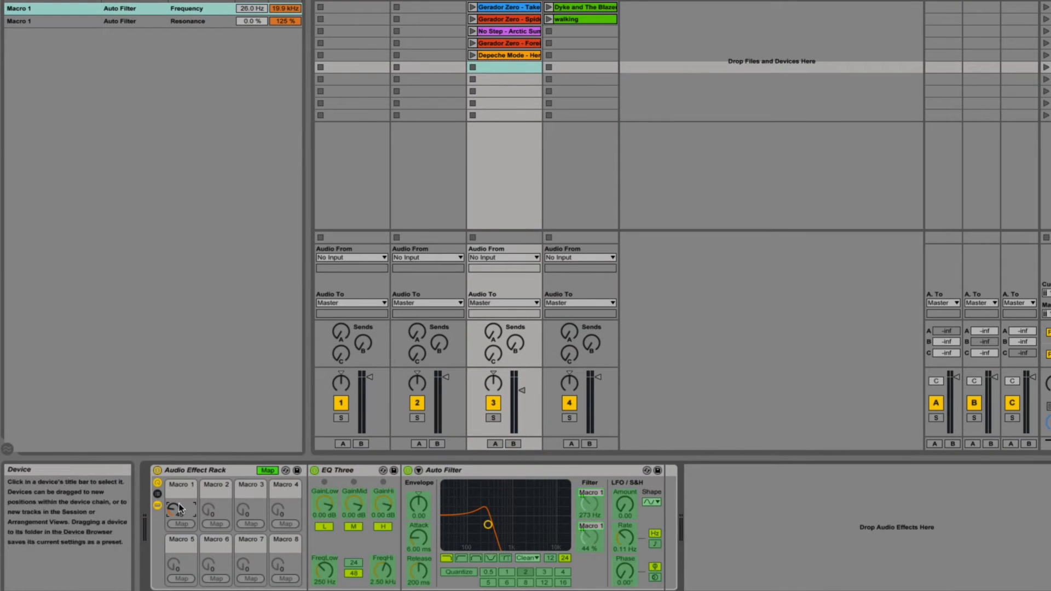
{"action": "left_click_drag", "start_coordinate": [179, 509], "coordinate": [180, 460]}
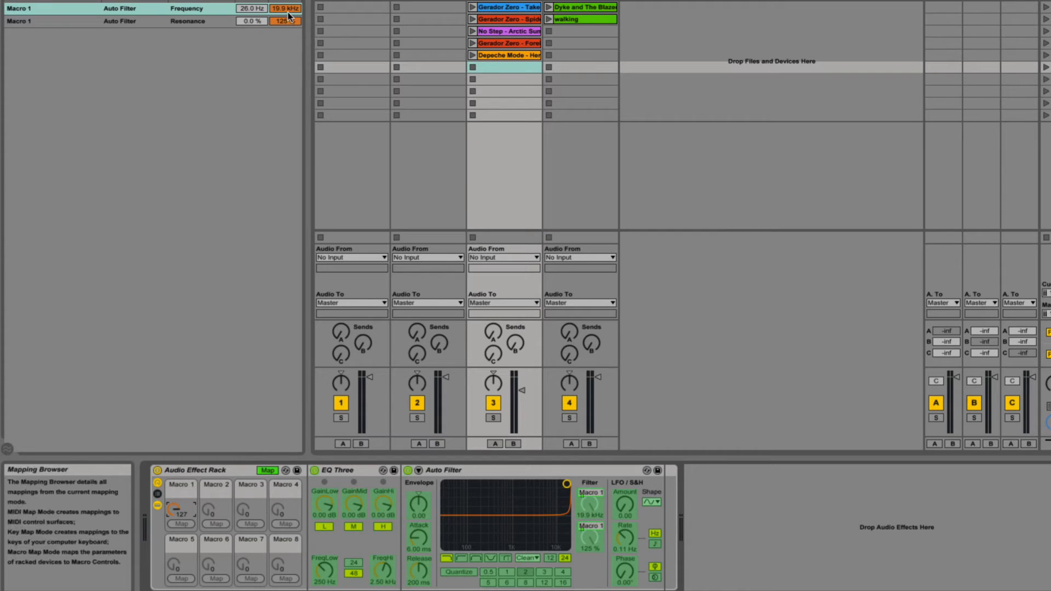
{"action": "mouse_move", "coordinate": [285, 10]}
{"action": "left_mouse_down"}
{"action": "mouse_move", "coordinate": [285, 39]}
{"action": "mouse_move", "coordinate": [285, 10]}
{"action": "left_mouse_up"}
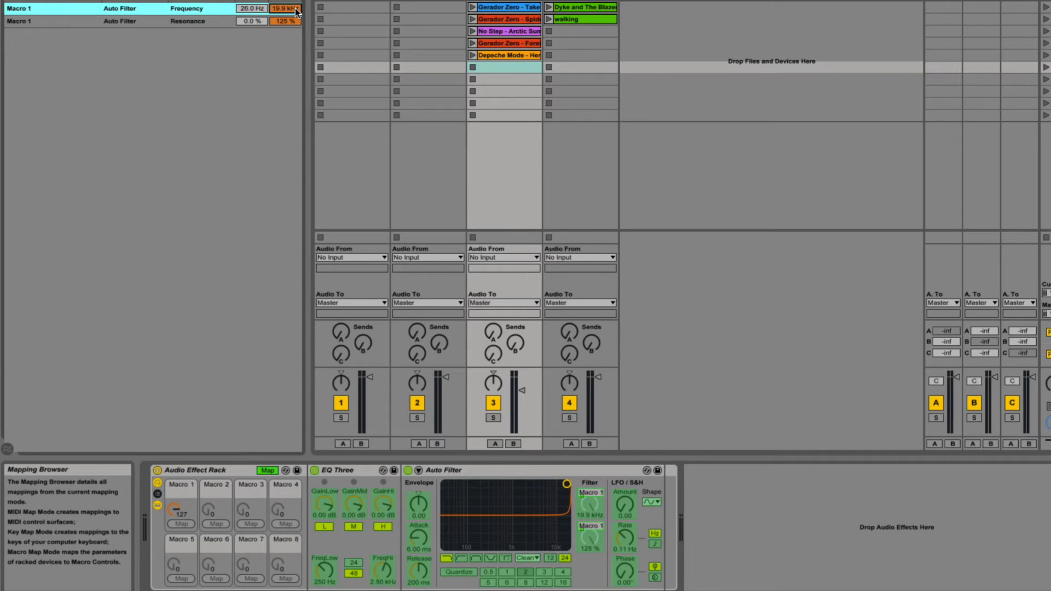
{"action": "left_click_drag", "start_coordinate": [292, 22], "coordinate": [293, 53]}
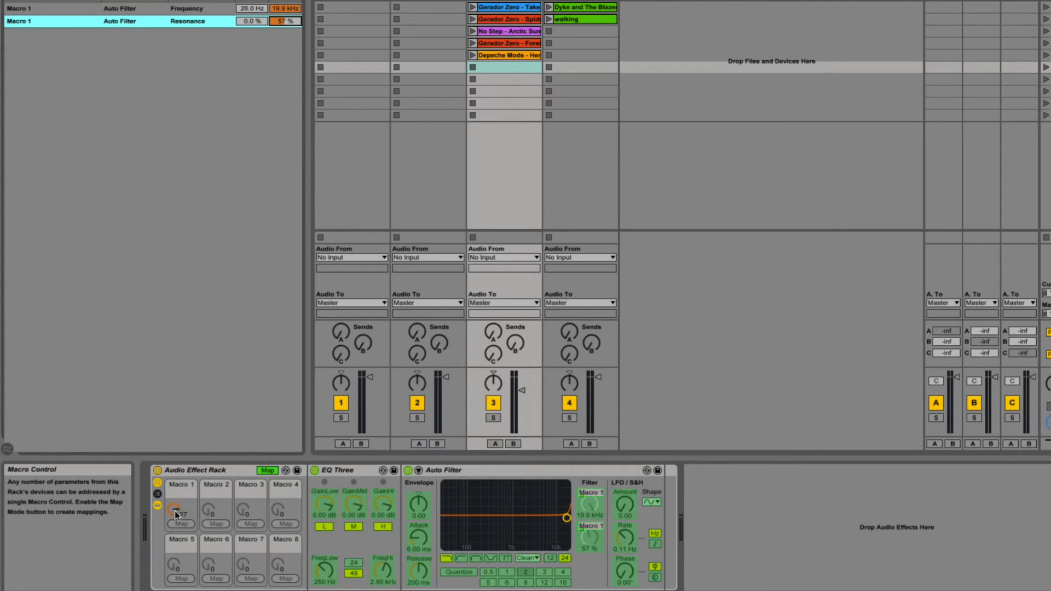
{"action": "left_click_drag", "start_coordinate": [176, 514], "coordinate": [175, 554]}
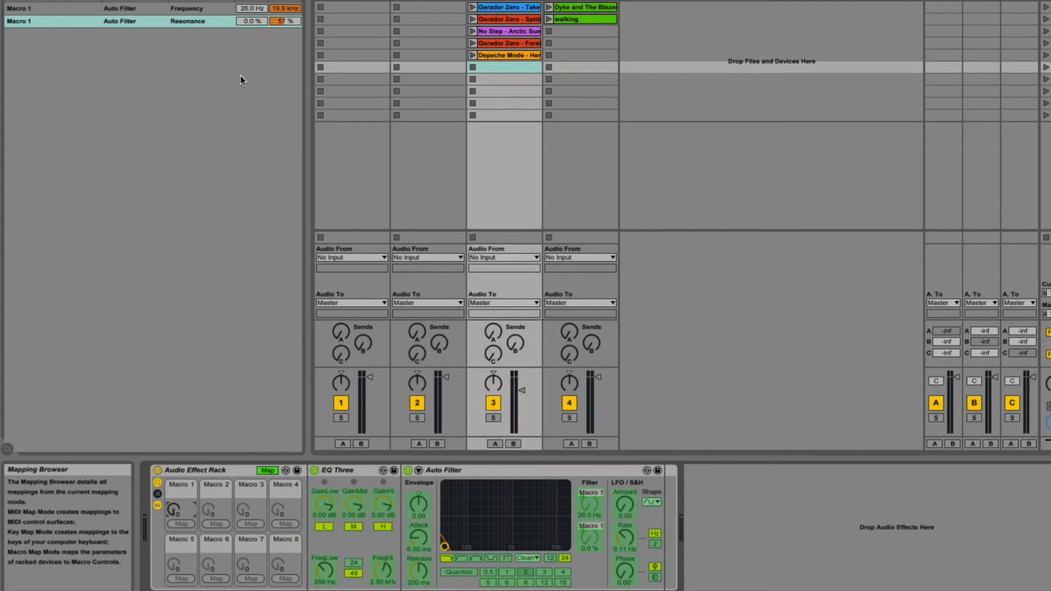
Step: Try resonance minimums of 52 % and 15 % in the Macro 1 mapping, sweeping the macro after each change
{"action": "left_click_drag", "start_coordinate": [256, 22], "coordinate": [255, 0]}
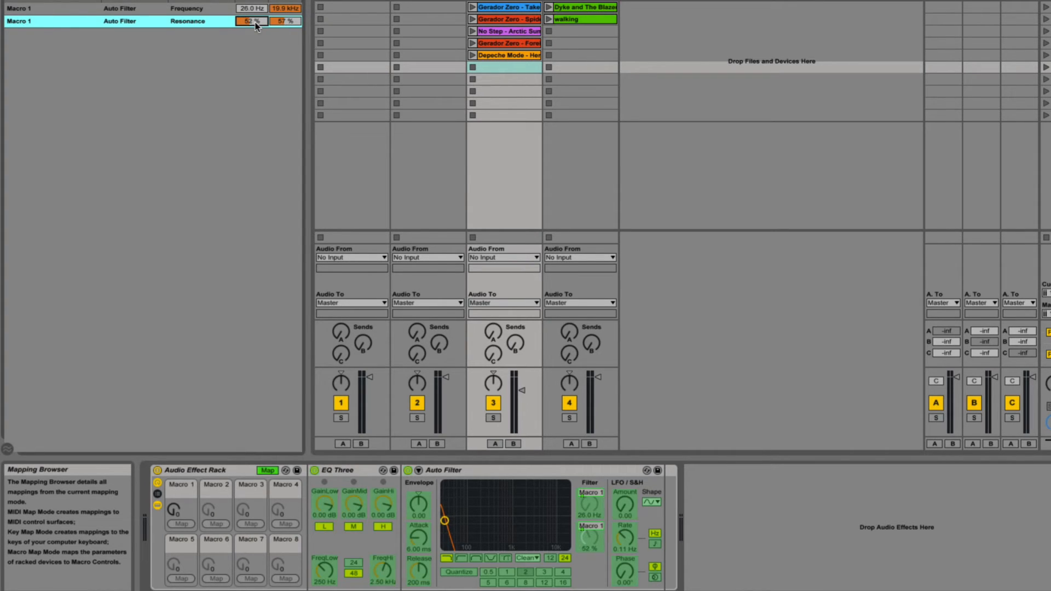
{"action": "left_click_drag", "start_coordinate": [174, 511], "coordinate": [174, 485]}
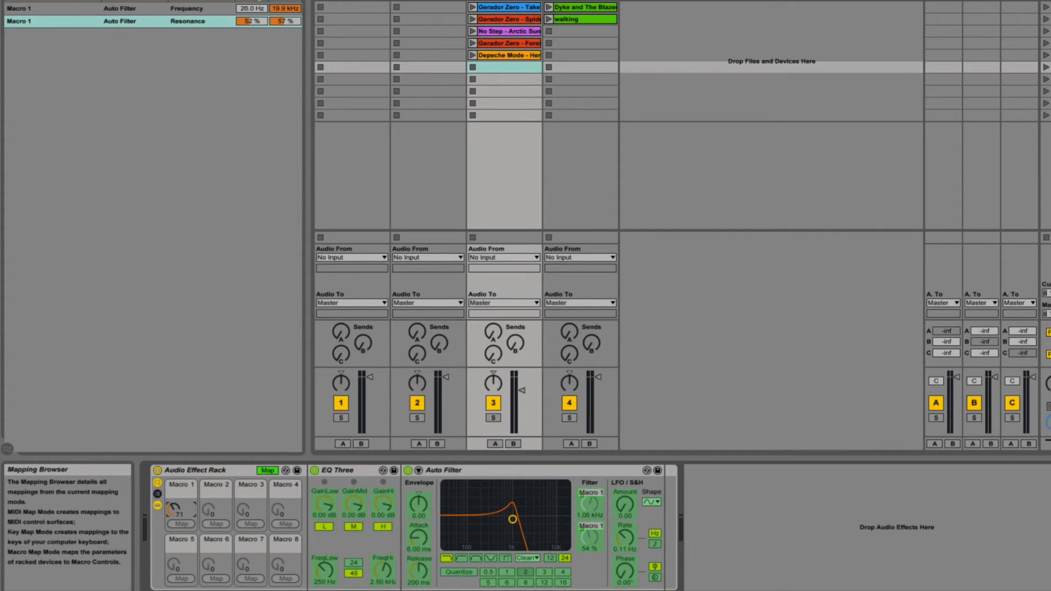
{"action": "left_click_drag", "start_coordinate": [251, 21], "coordinate": [252, 42]}
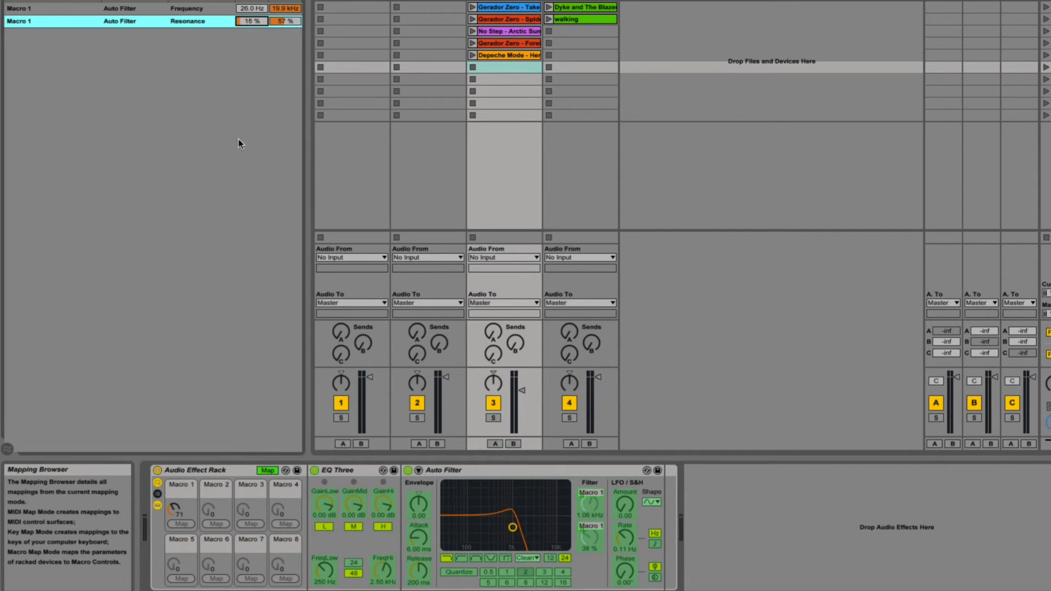
{"action": "mouse_move", "coordinate": [175, 508]}
{"action": "left_mouse_down"}
{"action": "mouse_move", "coordinate": [174, 547]}
{"action": "mouse_move", "coordinate": [174, 478]}
{"action": "mouse_move", "coordinate": [174, 532]}
{"action": "mouse_move", "coordinate": [175, 478]}
{"action": "mouse_move", "coordinate": [178, 512]}
{"action": "left_mouse_up"}
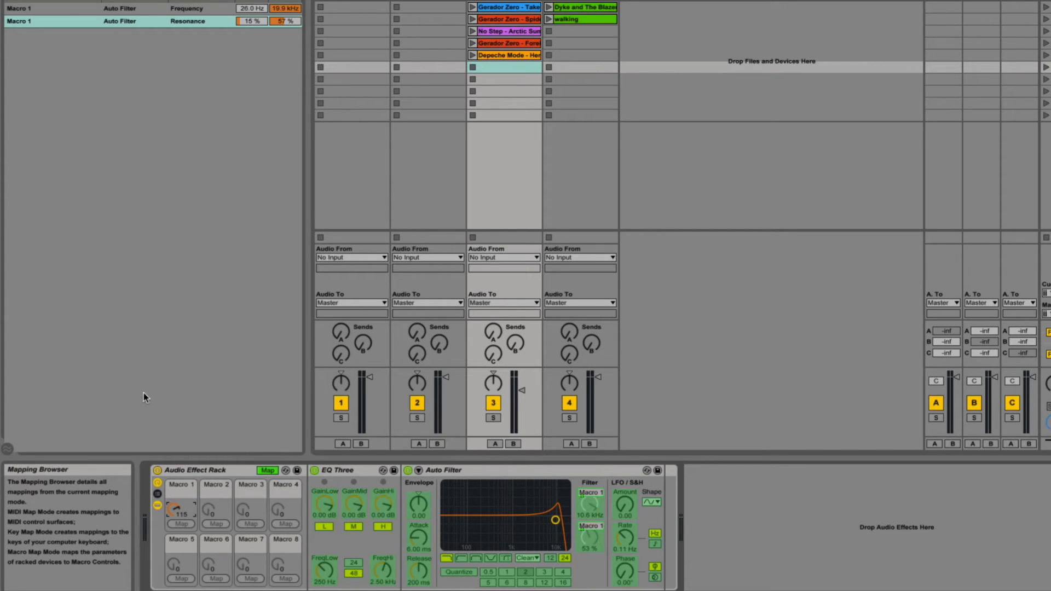
Step: Invert Macro 1's resonance range with a minimum of 70 % and a maximum of 17 %, and turn the macro to 127
{"action": "left_click_drag", "start_coordinate": [252, 22], "coordinate": [290, 45]}
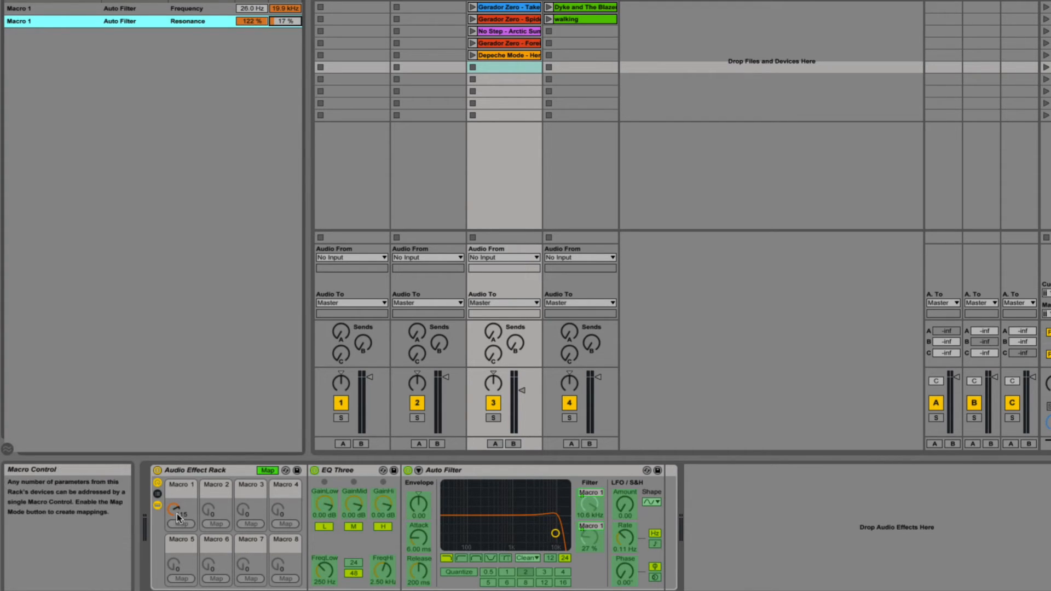
{"action": "left_click_drag", "start_coordinate": [178, 517], "coordinate": [178, 540]}
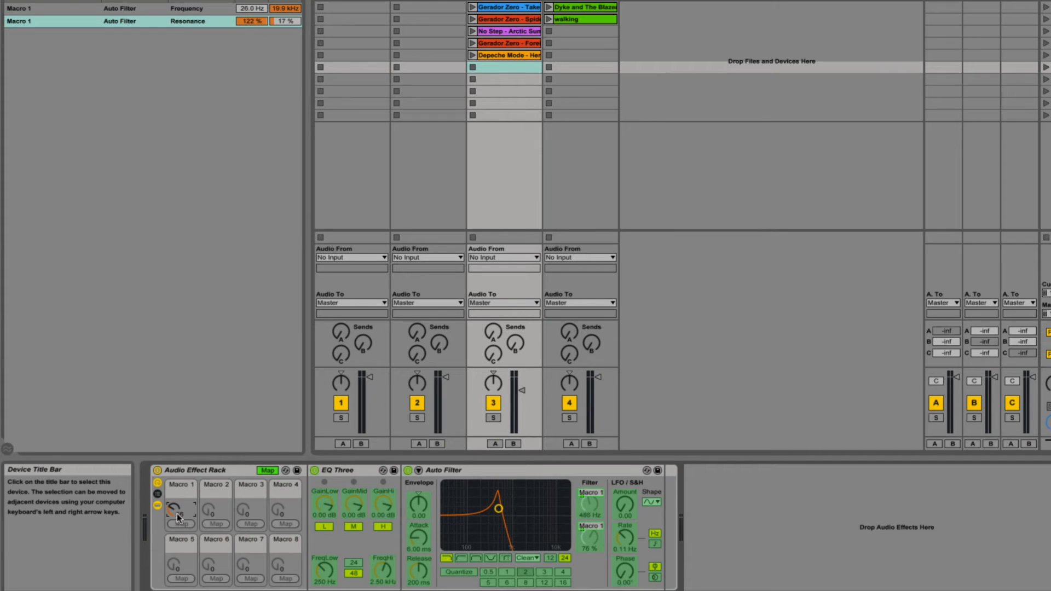
{"action": "left_click_drag", "start_coordinate": [246, 21], "coordinate": [246, 52]}
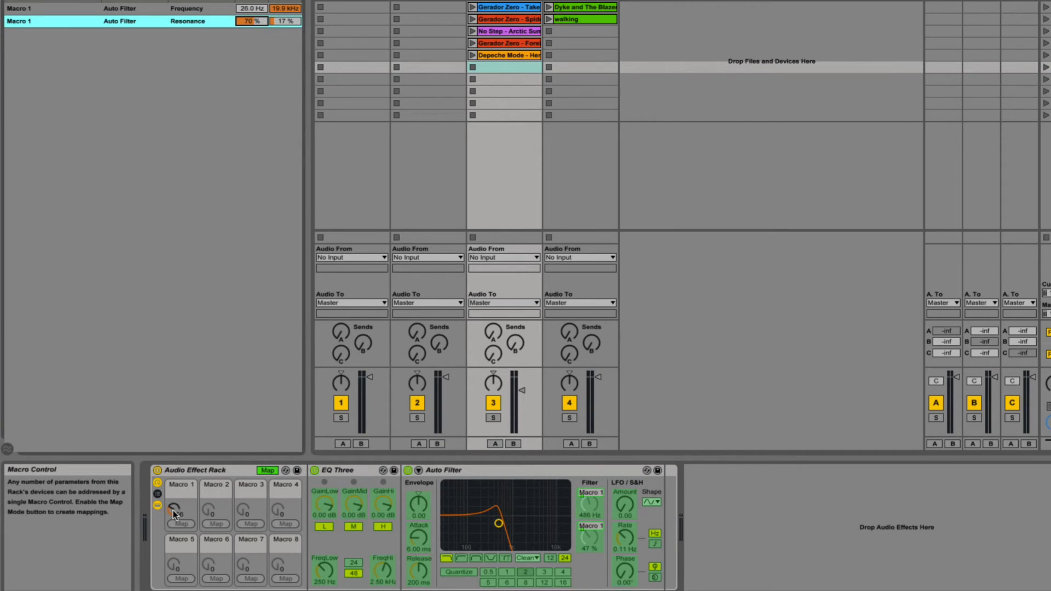
{"action": "left_click_drag", "start_coordinate": [174, 509], "coordinate": [174, 460]}
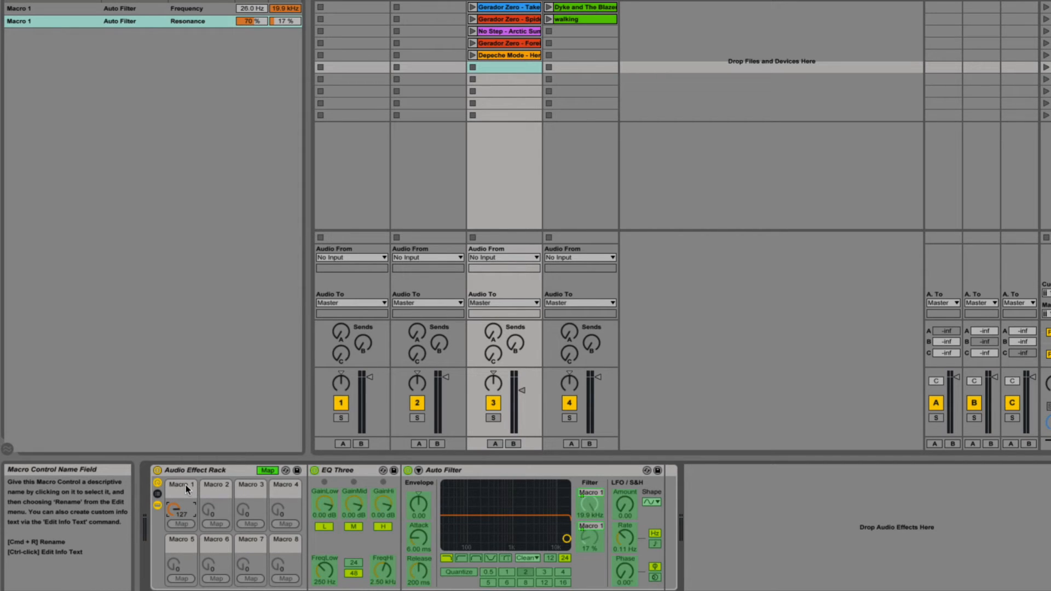
Step: Leave macro mapping mode and rename Macro 1 as Filter
{"action": "left_click", "coordinate": [268, 471]}
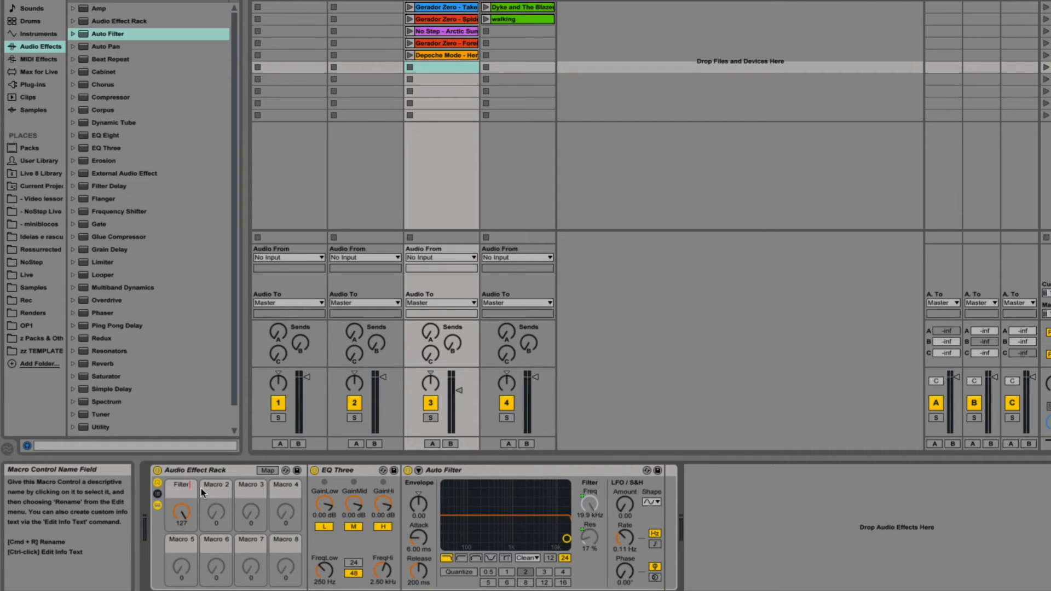
{"action": "key", "text": "Return"}
{"action": "mouse_move", "coordinate": [181, 512]}
{"action": "left_mouse_down"}
{"action": "mouse_move", "coordinate": [181, 582]}
{"action": "mouse_move", "coordinate": [182, 514]}
{"action": "left_mouse_up"}
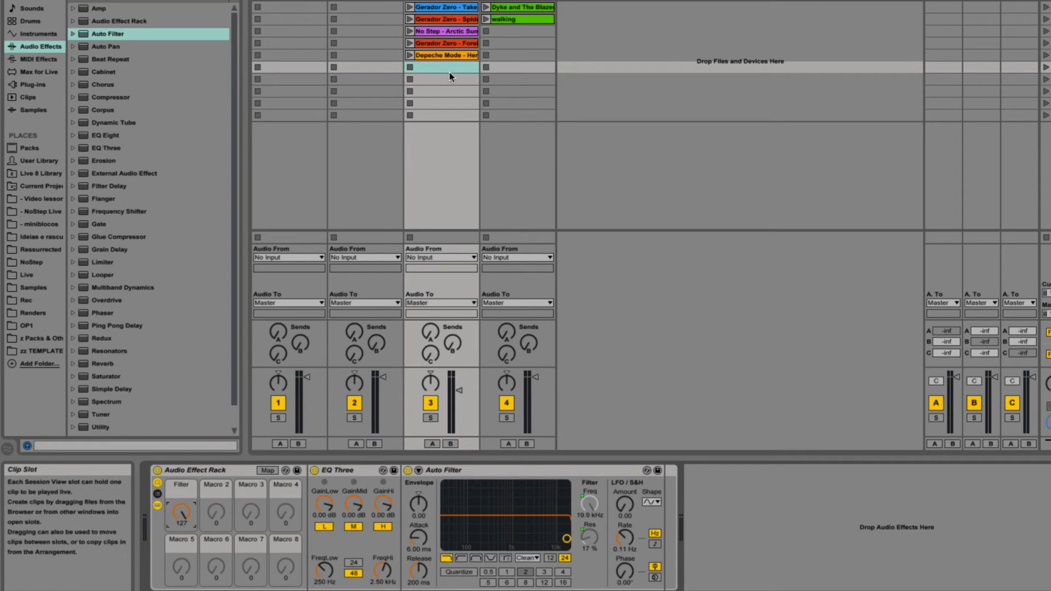
Step: Play the No Step clip on track 3, raise the tempo, and sweep the Filter macro down and back up to 127
{"action": "left_click", "coordinate": [410, 31]}
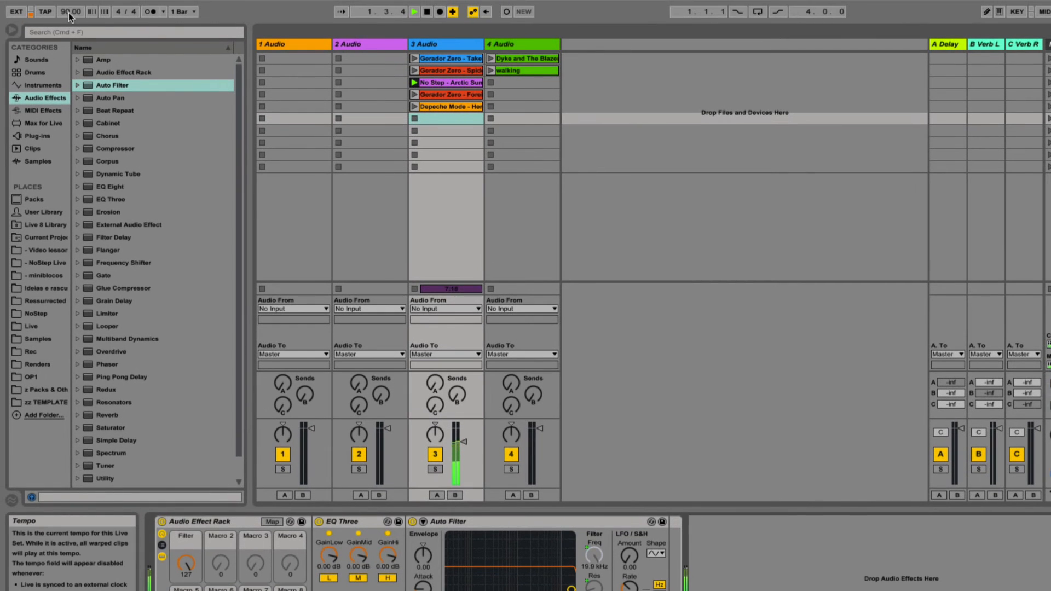
{"action": "left_click_drag", "start_coordinate": [69, 13], "coordinate": [69, 1]}
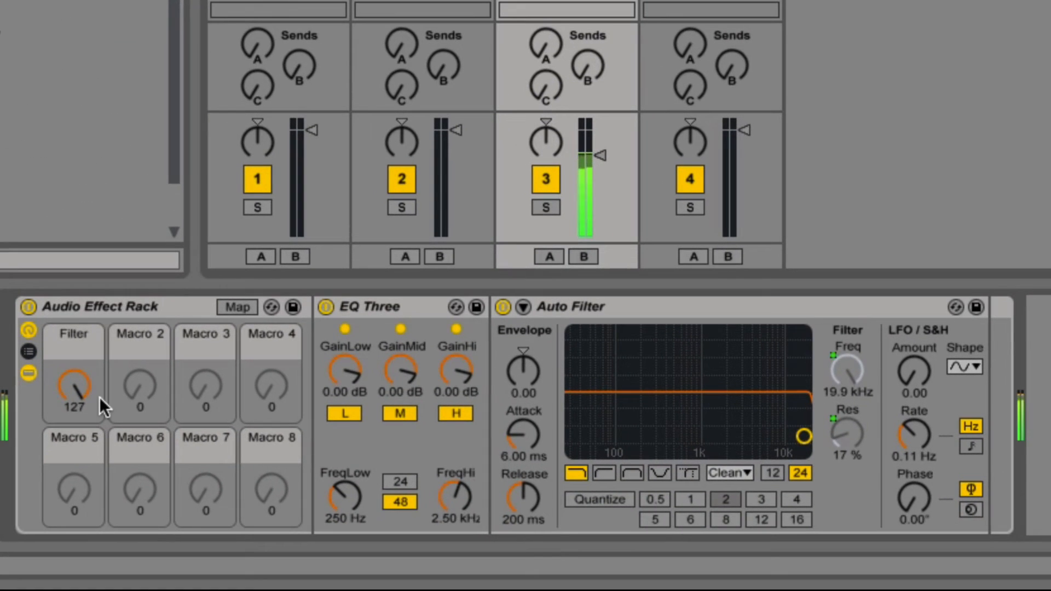
{"action": "left_click_drag", "start_coordinate": [71, 386], "coordinate": [70, 418]}
{"action": "left_click_drag", "start_coordinate": [74, 385], "coordinate": [74, 338]}
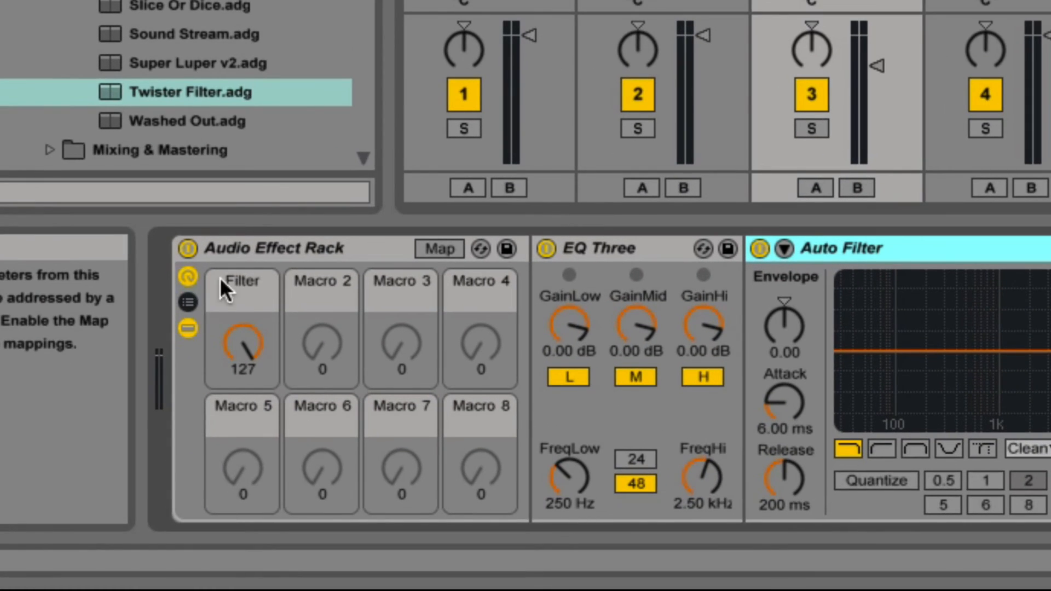
Step: Show the chain list of the Audio Effect Rack on track 3
{"action": "left_click", "coordinate": [188, 302]}
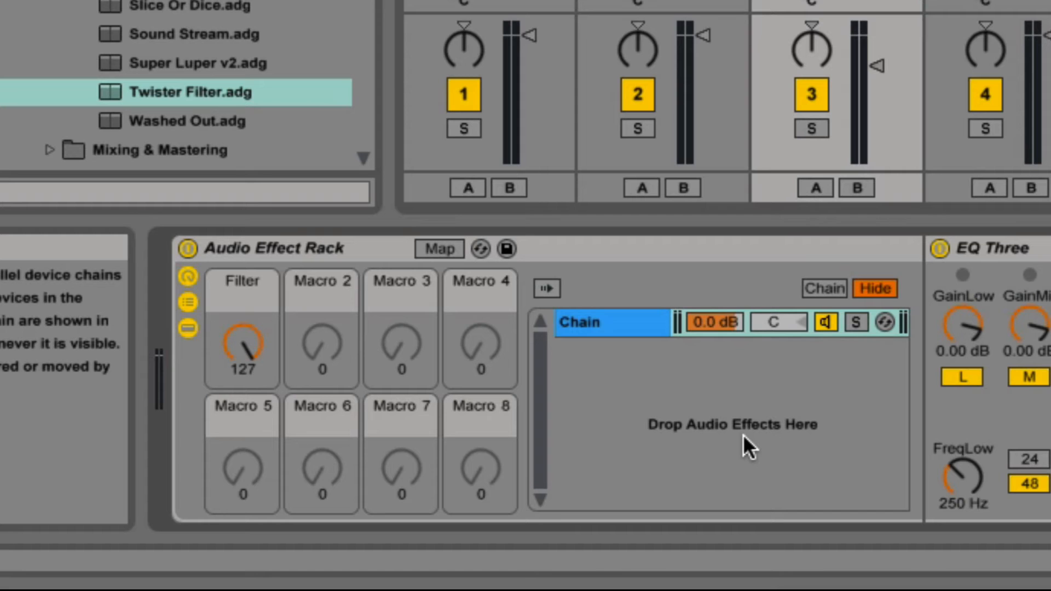
Step: Show the rack's chain zones and map the chain selector to Macro 2
{"action": "left_click", "coordinate": [824, 289]}
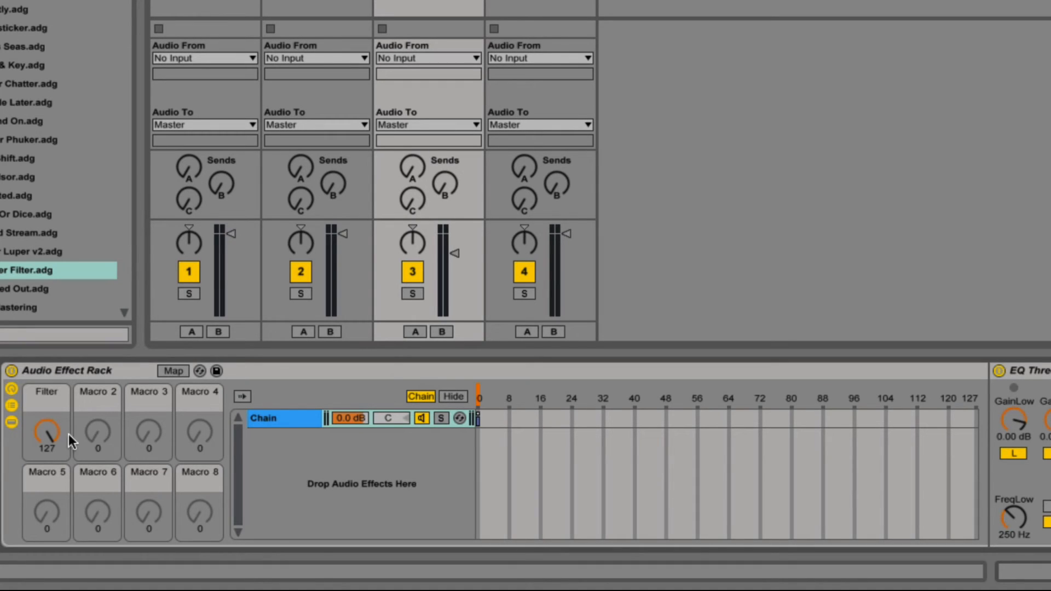
{"action": "mouse_move", "coordinate": [48, 433]}
{"action": "left_mouse_down"}
{"action": "mouse_move", "coordinate": [48, 448]}
{"action": "mouse_move", "coordinate": [48, 433]}
{"action": "left_mouse_up"}
{"action": "left_click", "coordinate": [174, 371]}
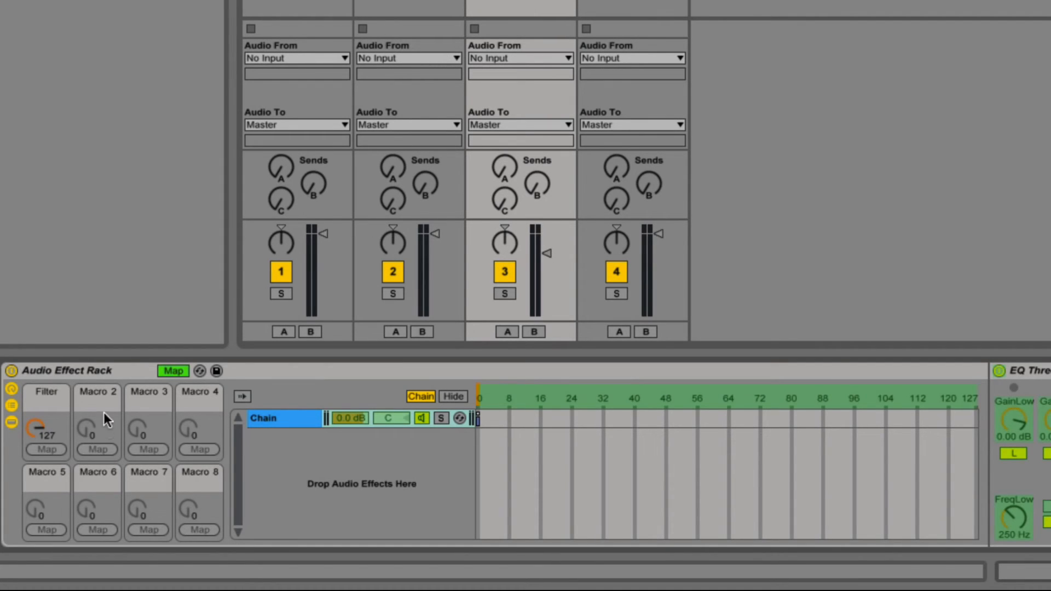
{"action": "left_click", "coordinate": [630, 398]}
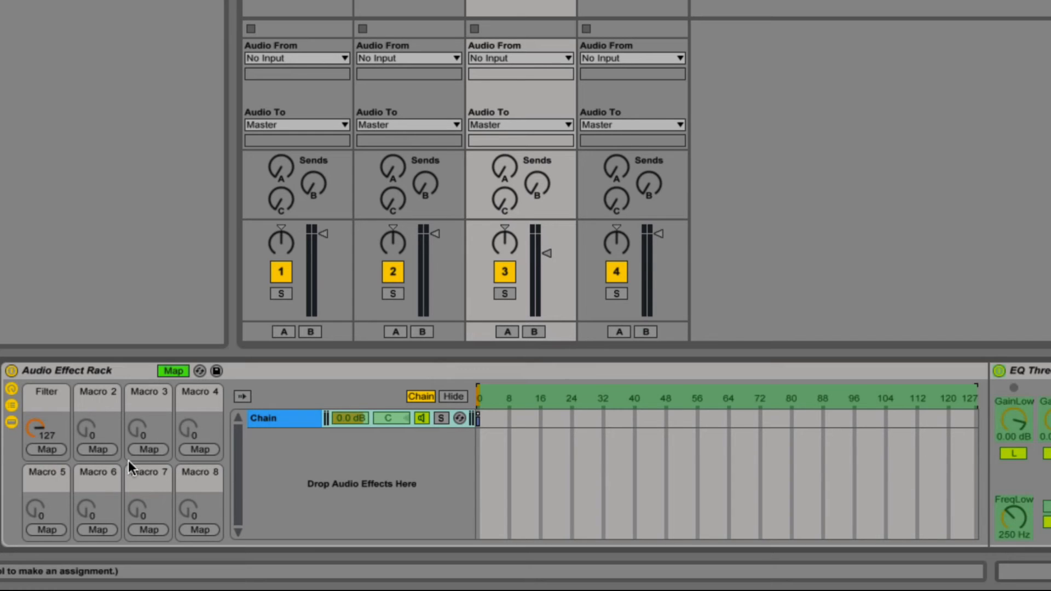
{"action": "left_click", "coordinate": [104, 450]}
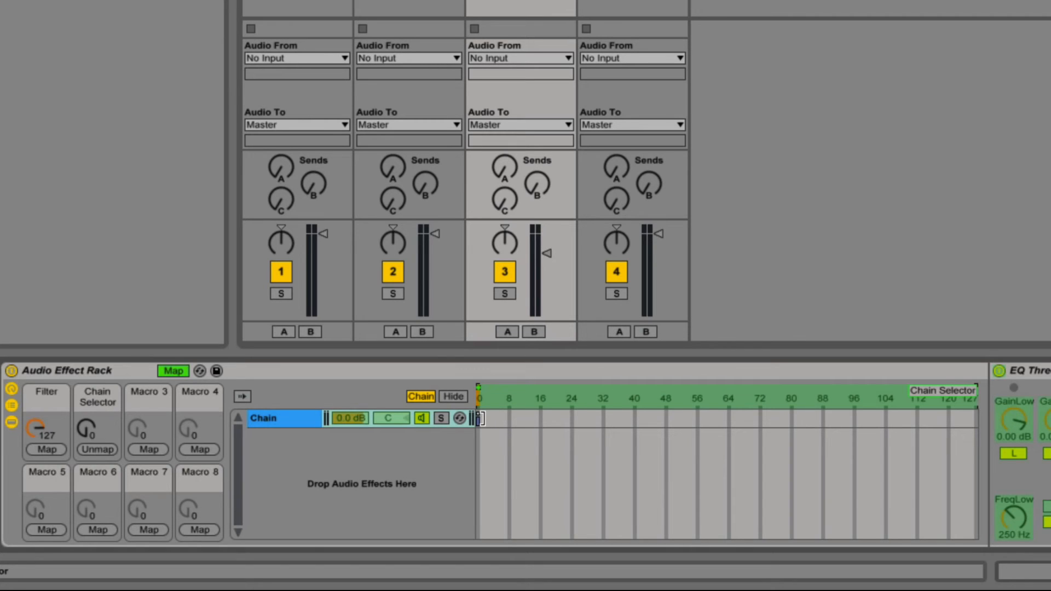
Step: Extend the first chain's zone to cover 0 to 64 and leave macro mapping mode
{"action": "left_click_drag", "start_coordinate": [481, 420], "coordinate": [729, 441]}
{"action": "left_click", "coordinate": [341, 482]}
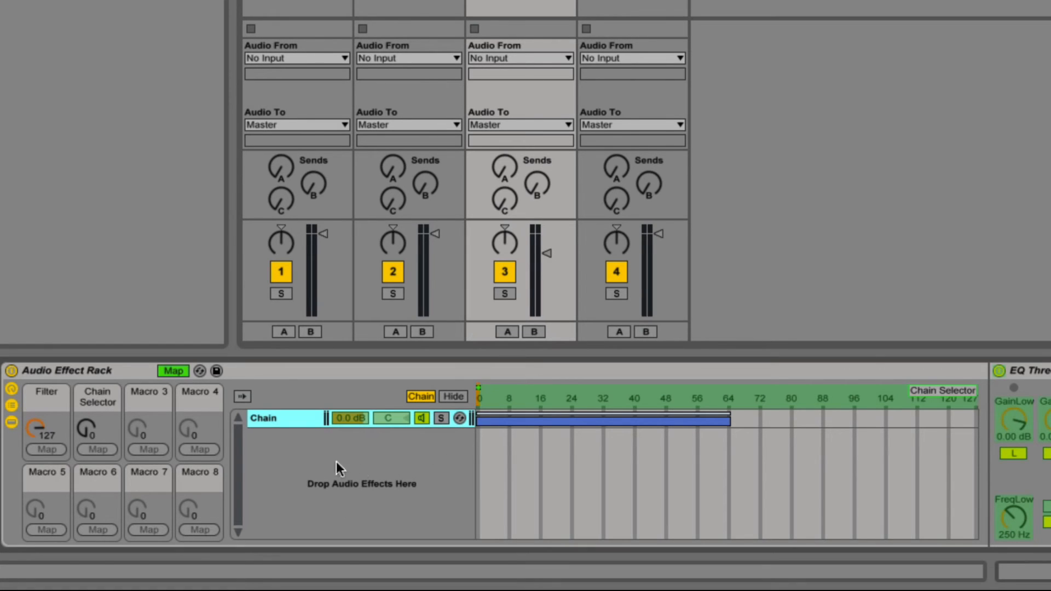
{"action": "left_click", "coordinate": [173, 371]}
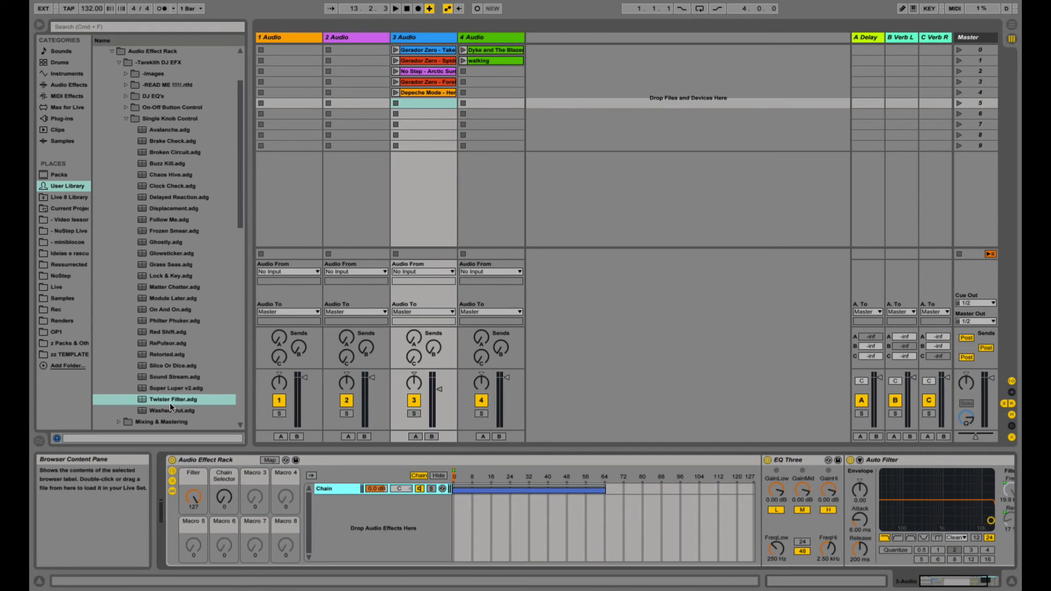
Step: Add Twister Filter.adg as a second chain with a zone from 64 to 127, and try the Chain Selector macro
{"action": "left_click_drag", "start_coordinate": [165, 400], "coordinate": [382, 518]}
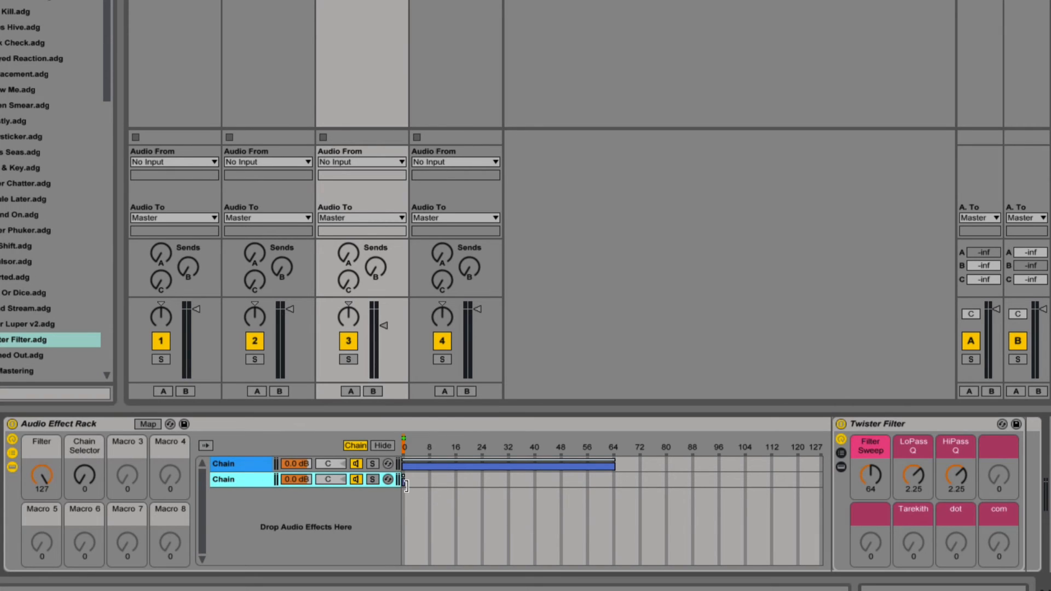
{"action": "left_click_drag", "start_coordinate": [406, 486], "coordinate": [833, 467]}
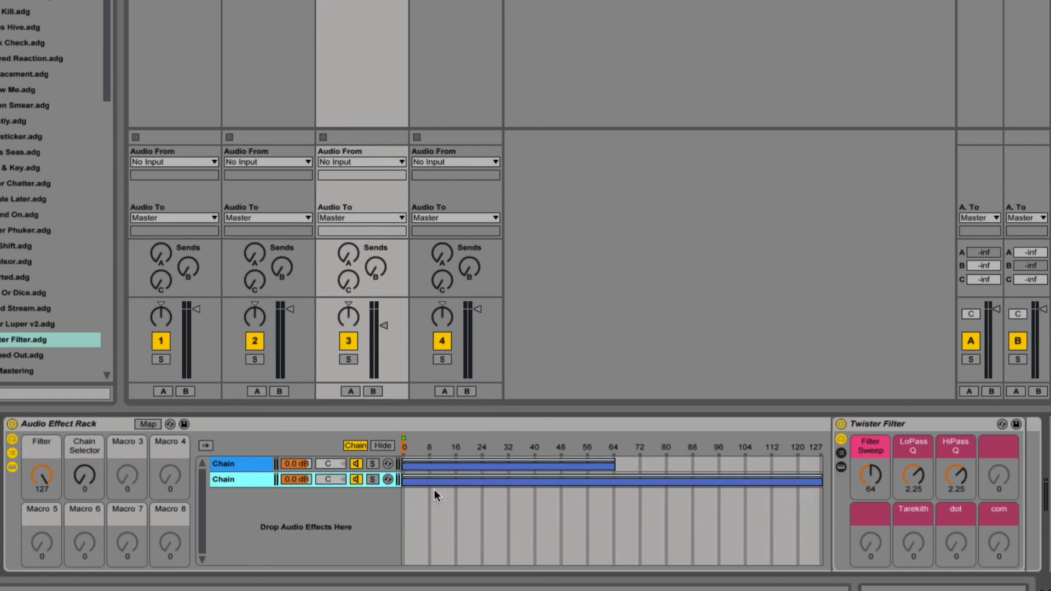
{"action": "left_click_drag", "start_coordinate": [404, 480], "coordinate": [613, 477]}
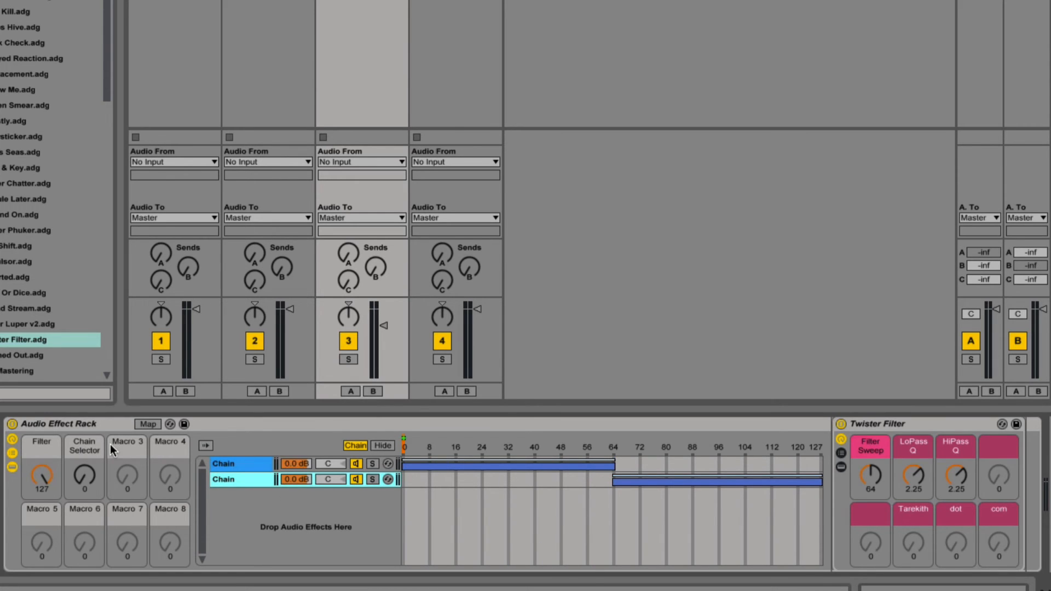
{"action": "mouse_move", "coordinate": [88, 475]}
{"action": "left_mouse_down"}
{"action": "mouse_move", "coordinate": [88, 421]}
{"action": "mouse_move", "coordinate": [88, 475]}
{"action": "left_mouse_up"}
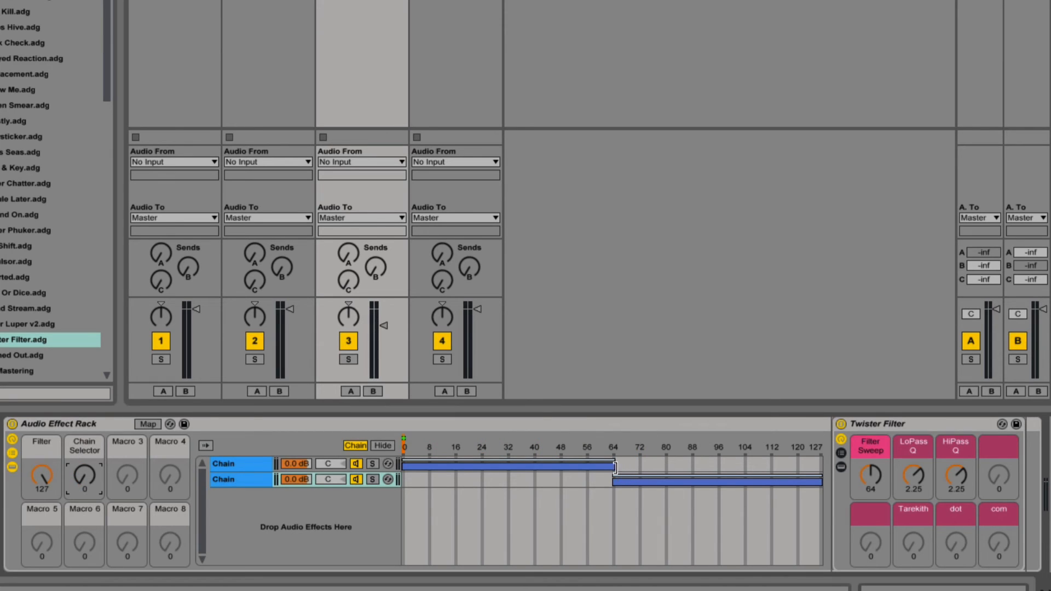
Step: Overlap the chain zones by extending the first chain up to 96 and the second chain down to 32
{"action": "left_click_drag", "start_coordinate": [615, 466], "coordinate": [720, 465]}
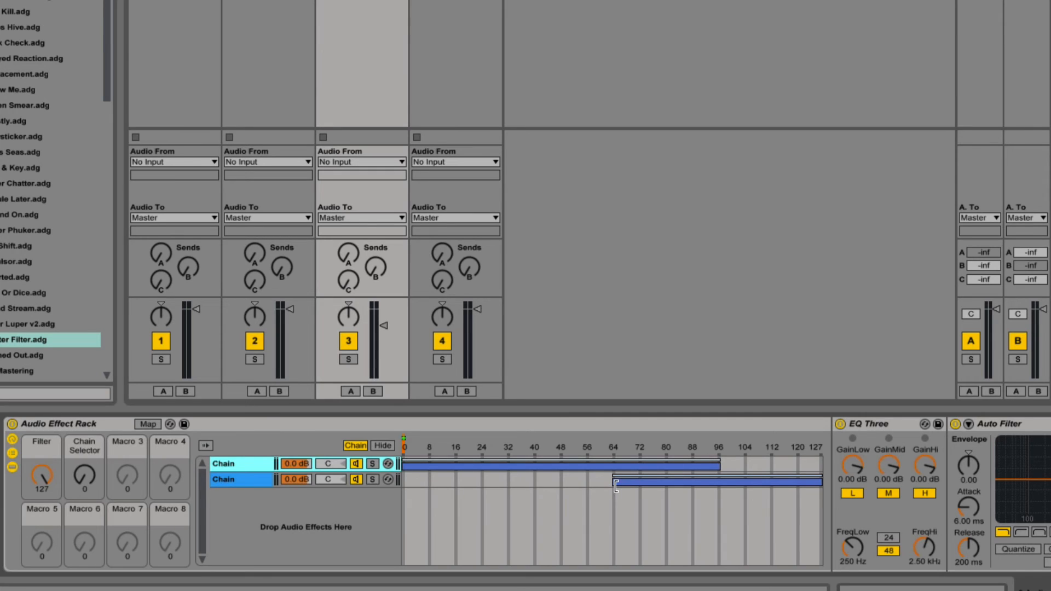
{"action": "left_click_drag", "start_coordinate": [613, 481], "coordinate": [509, 486]}
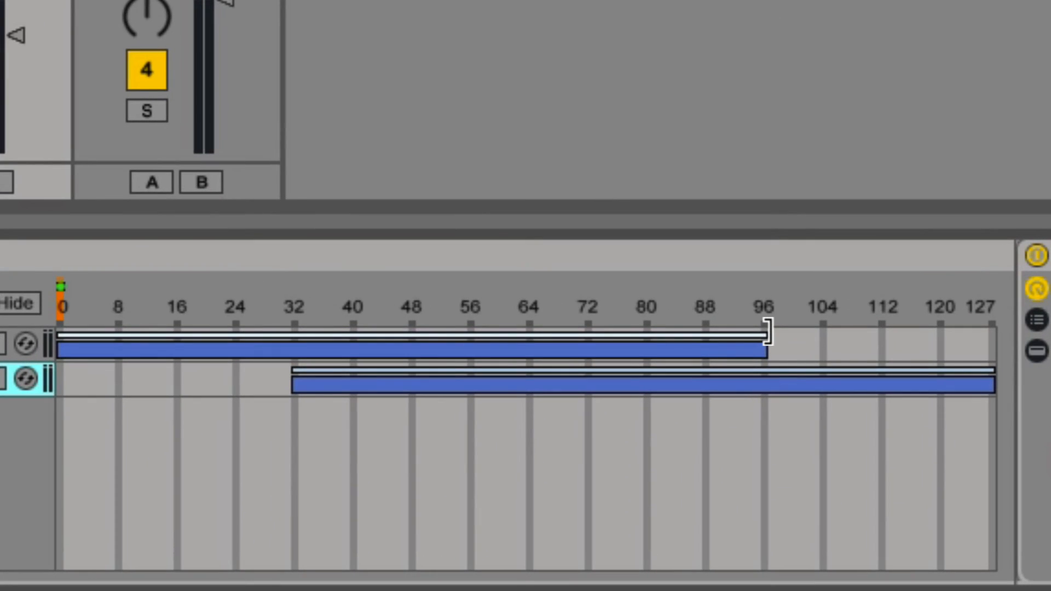
Step: Crossfade the two chains between 32 and 96, fading the first chain out and the second chain in
{"action": "mouse_move", "coordinate": [769, 332]}
{"action": "left_mouse_down"}
{"action": "mouse_move", "coordinate": [415, 340]}
{"action": "mouse_move", "coordinate": [296, 329]}
{"action": "left_mouse_up"}
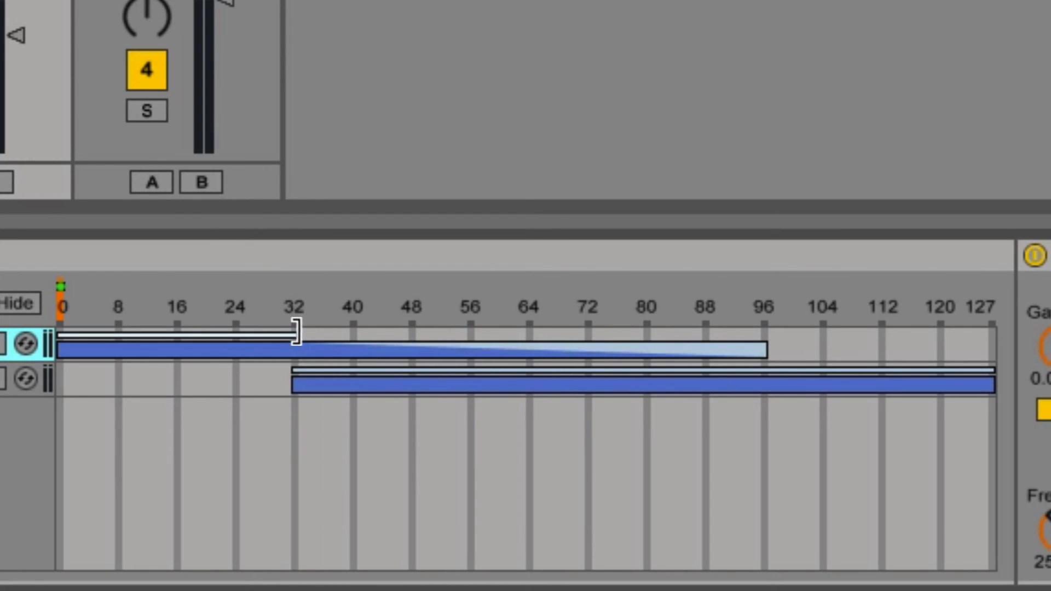
{"action": "left_click", "coordinate": [295, 372]}
{"action": "mouse_move", "coordinate": [295, 372]}
{"action": "left_mouse_down"}
{"action": "mouse_move", "coordinate": [707, 366]}
{"action": "mouse_move", "coordinate": [765, 351]}
{"action": "left_mouse_up"}
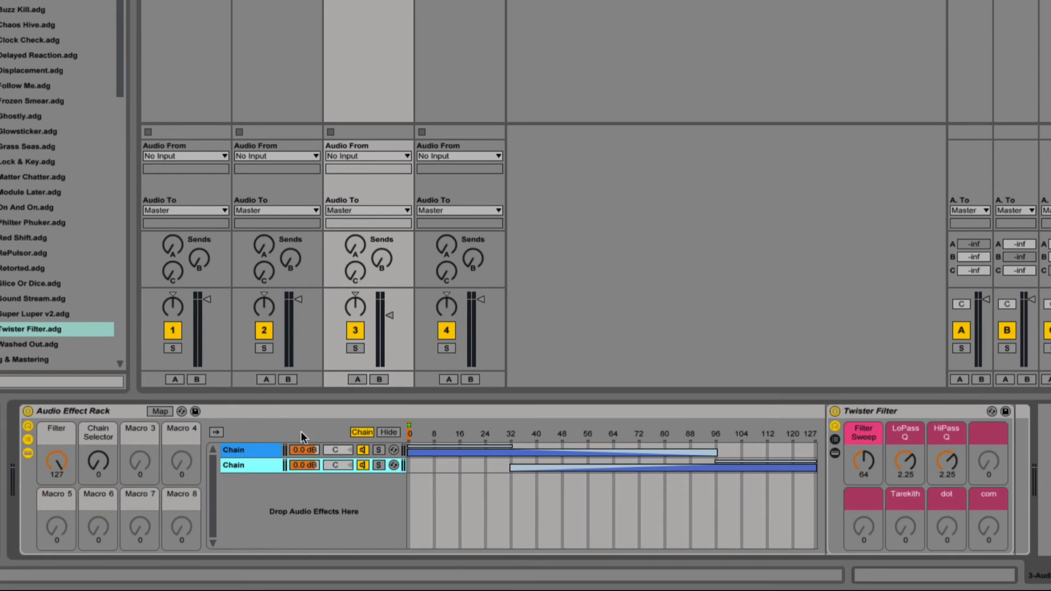
Step: Try the Chain Selector macro, then set the Filter macro to 51 and Twister Filter's Filter Sweep to 97
{"action": "left_click", "coordinate": [92, 467]}
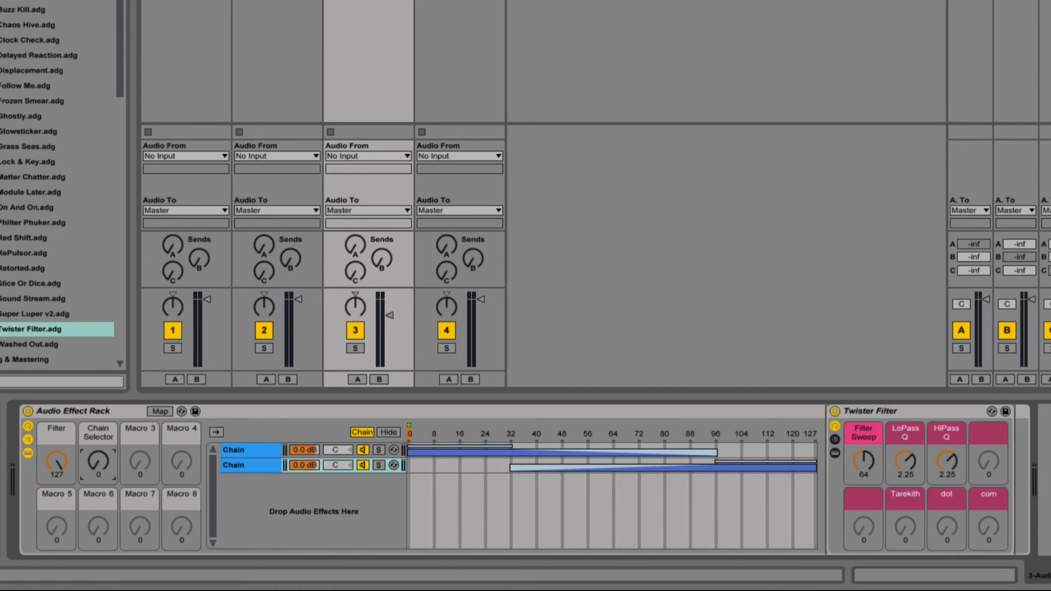
{"action": "mouse_move", "coordinate": [92, 466]}
{"action": "left_mouse_down"}
{"action": "mouse_move", "coordinate": [92, 414]}
{"action": "mouse_move", "coordinate": [92, 467]}
{"action": "left_mouse_up"}
{"action": "left_click_drag", "start_coordinate": [57, 463], "coordinate": [56, 509]}
{"action": "left_click", "coordinate": [917, 408]}
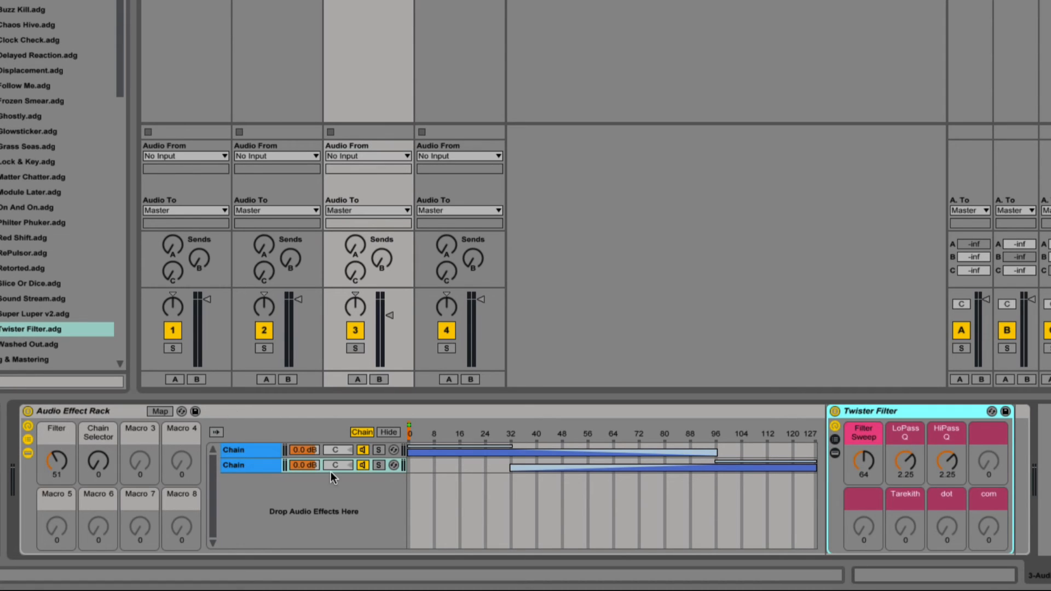
{"action": "left_click_drag", "start_coordinate": [861, 464], "coordinate": [862, 441]}
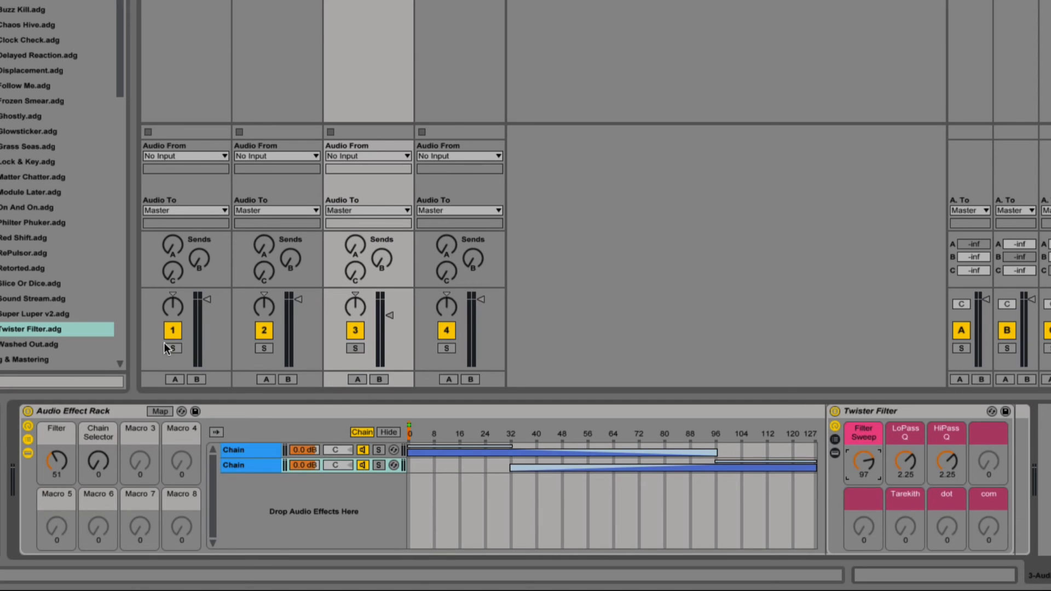
Step: During playback, sweep the Chain Selector macro up to 127 and adjust the Filter Sweep, Filter and Chain Selector macros to blend the chains
{"action": "left_click", "coordinate": [103, 465]}
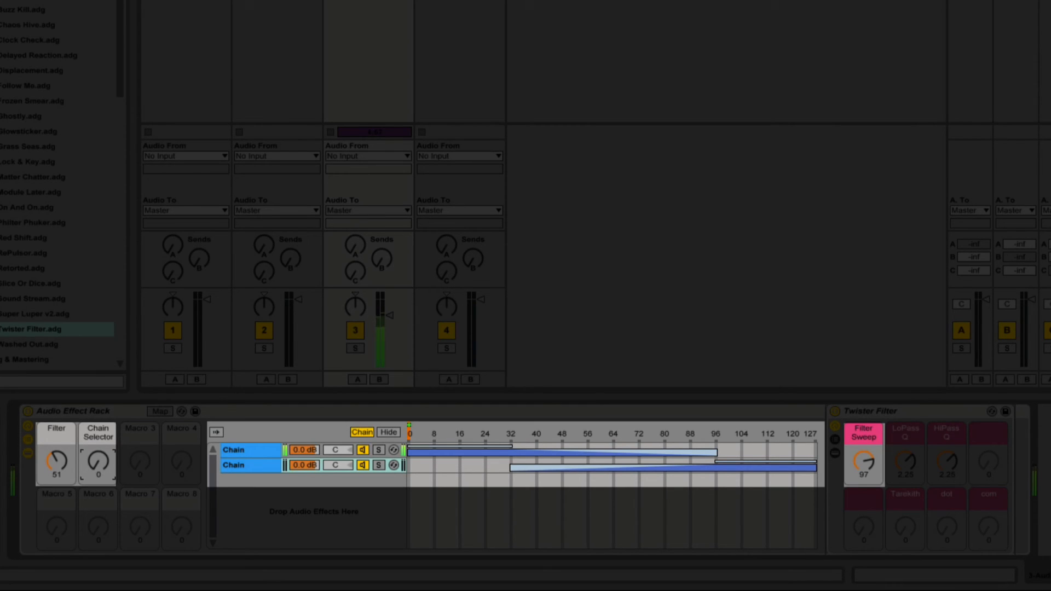
{"action": "mouse_move", "coordinate": [98, 461]}
{"action": "left_mouse_down"}
{"action": "mouse_move", "coordinate": [98, 445]}
{"action": "mouse_move", "coordinate": [99, 456]}
{"action": "left_mouse_up"}
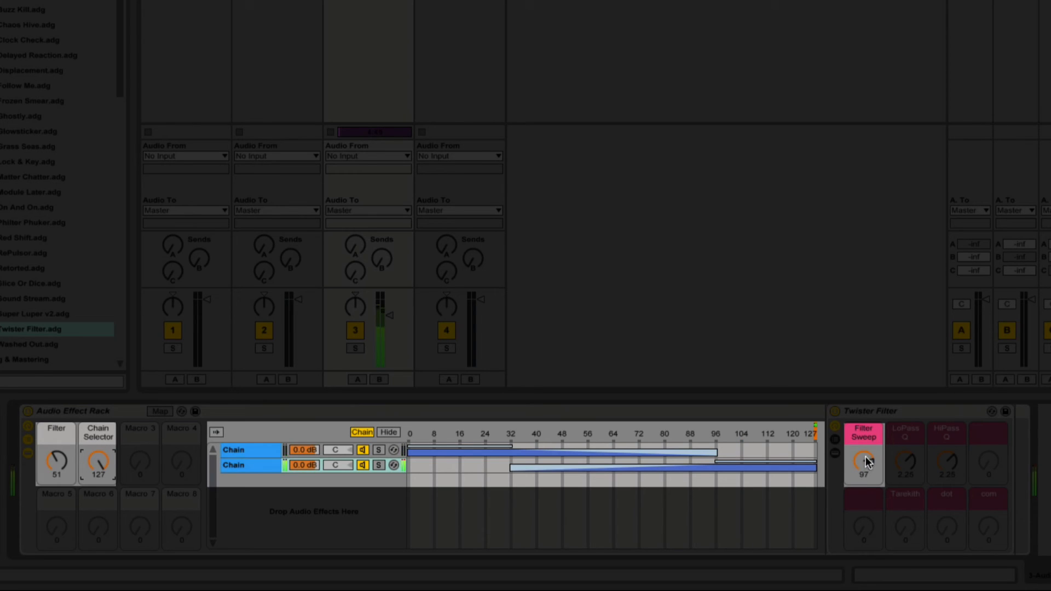
{"action": "mouse_move", "coordinate": [869, 463]}
{"action": "left_mouse_down"}
{"action": "mouse_move", "coordinate": [869, 516]}
{"action": "mouse_move", "coordinate": [869, 470]}
{"action": "left_mouse_up"}
{"action": "left_click_drag", "start_coordinate": [115, 475], "coordinate": [115, 499]}
{"action": "left_click_drag", "start_coordinate": [57, 462], "coordinate": [56, 420]}
{"action": "mouse_move", "coordinate": [83, 467]}
{"action": "left_mouse_down"}
{"action": "mouse_move", "coordinate": [84, 400]}
{"action": "mouse_move", "coordinate": [83, 463]}
{"action": "left_mouse_up"}
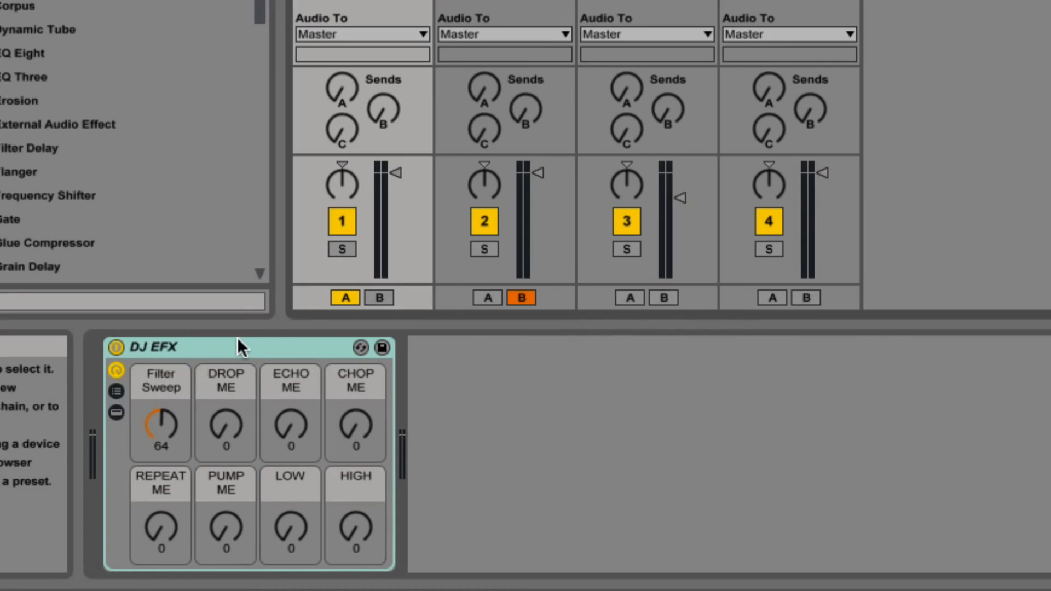
Step: Select the DJ EFX rack on Deck 1, launch the first Gerador Zero clip, and bring in the Depeche Mode clip on Deck 2
{"action": "left_click", "coordinate": [239, 345]}
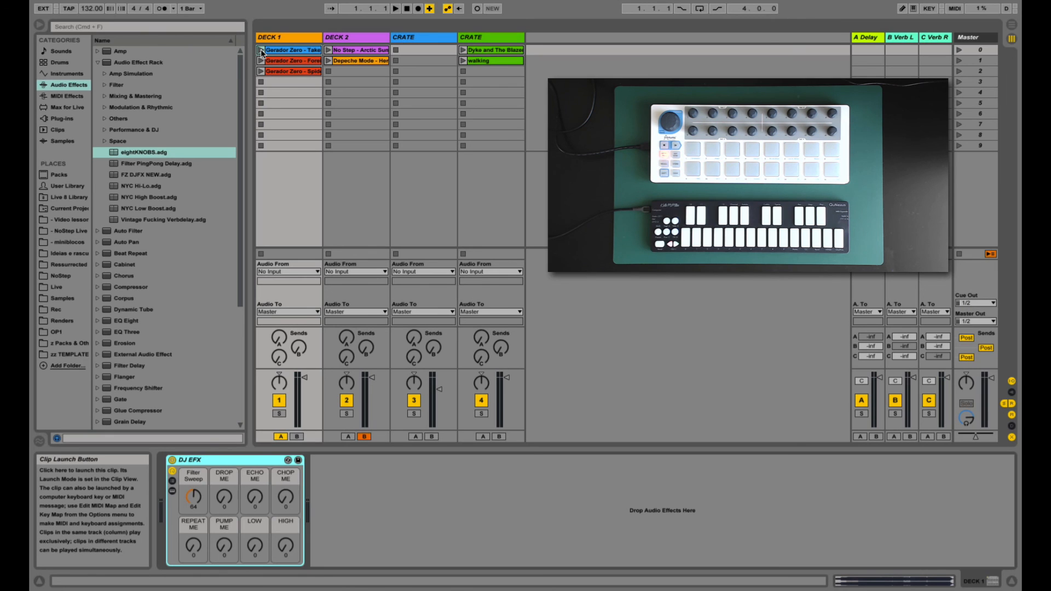
{"action": "left_click", "coordinate": [262, 51]}
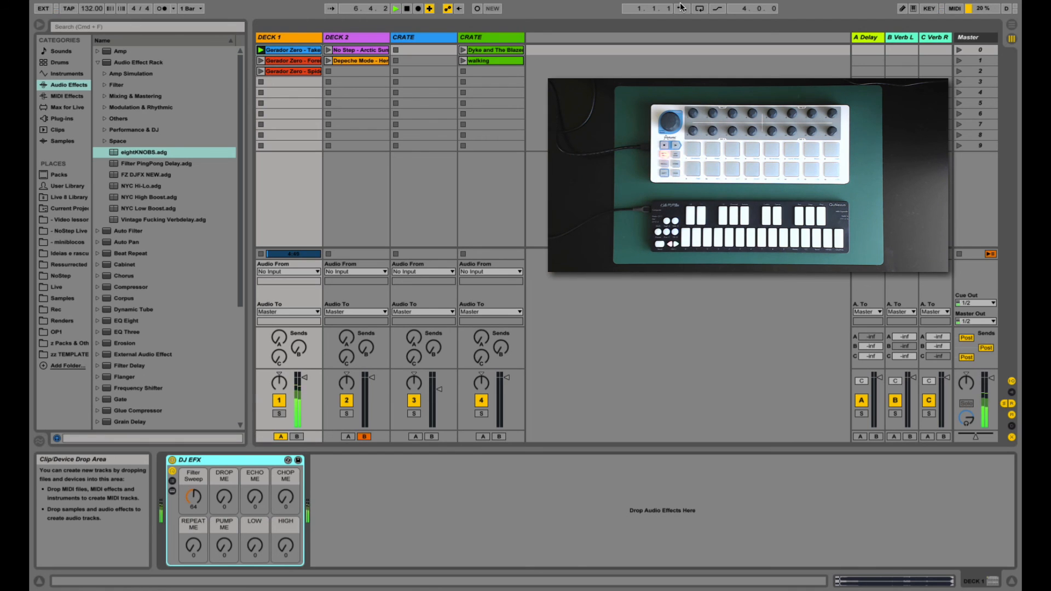
{"action": "left_click", "coordinate": [328, 61]}
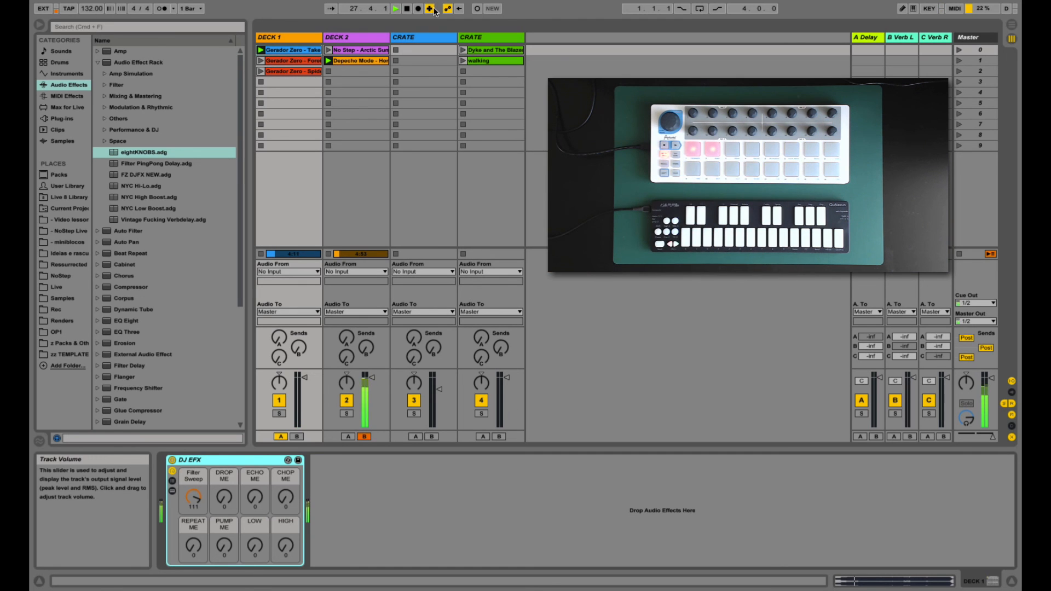
{"action": "left_click", "coordinate": [364, 37]}
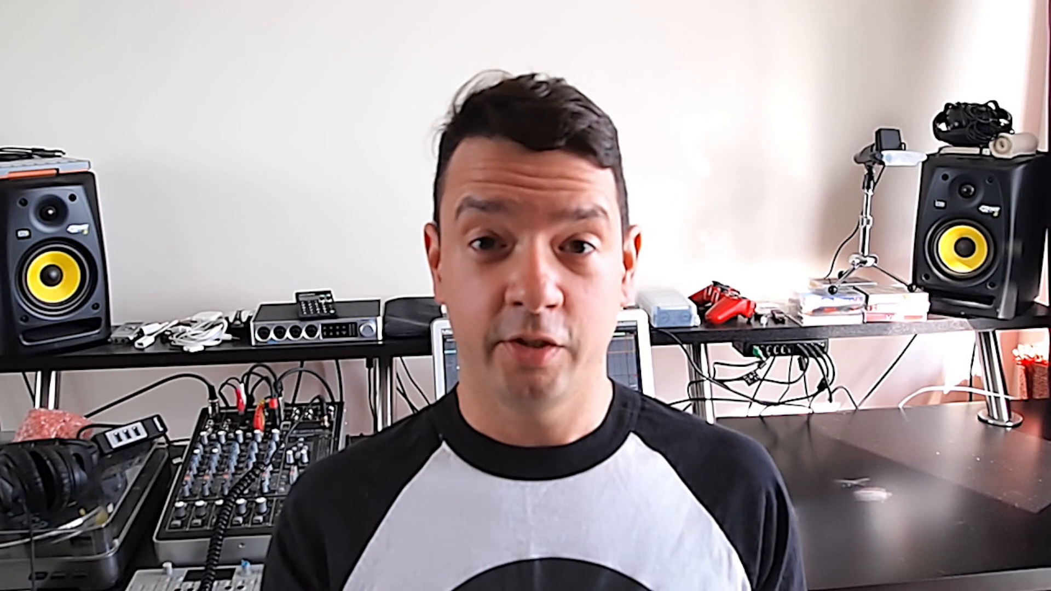